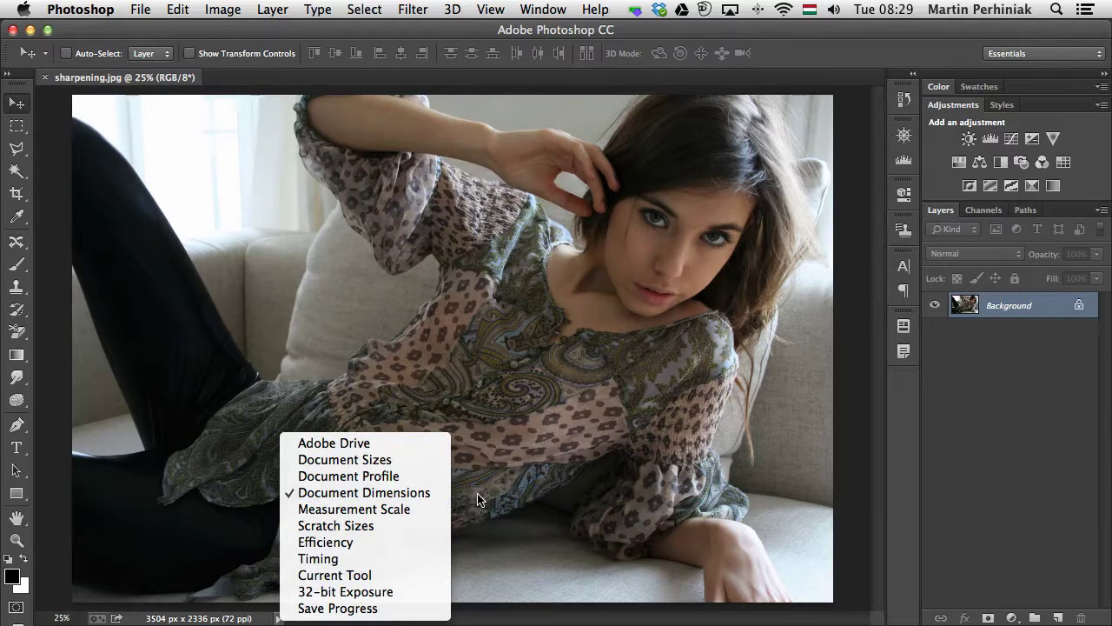
Show the rulers around the document and set their units to pixels
{"action": "left_click", "coordinate": [177, 540]}
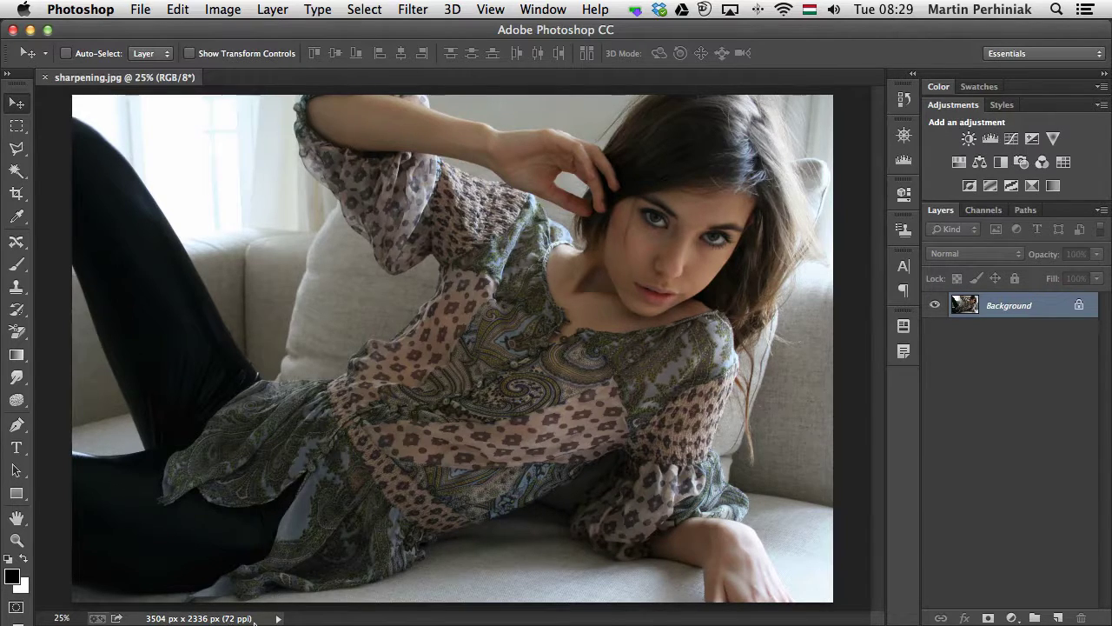
{"action": "left_click", "coordinate": [500, 8]}
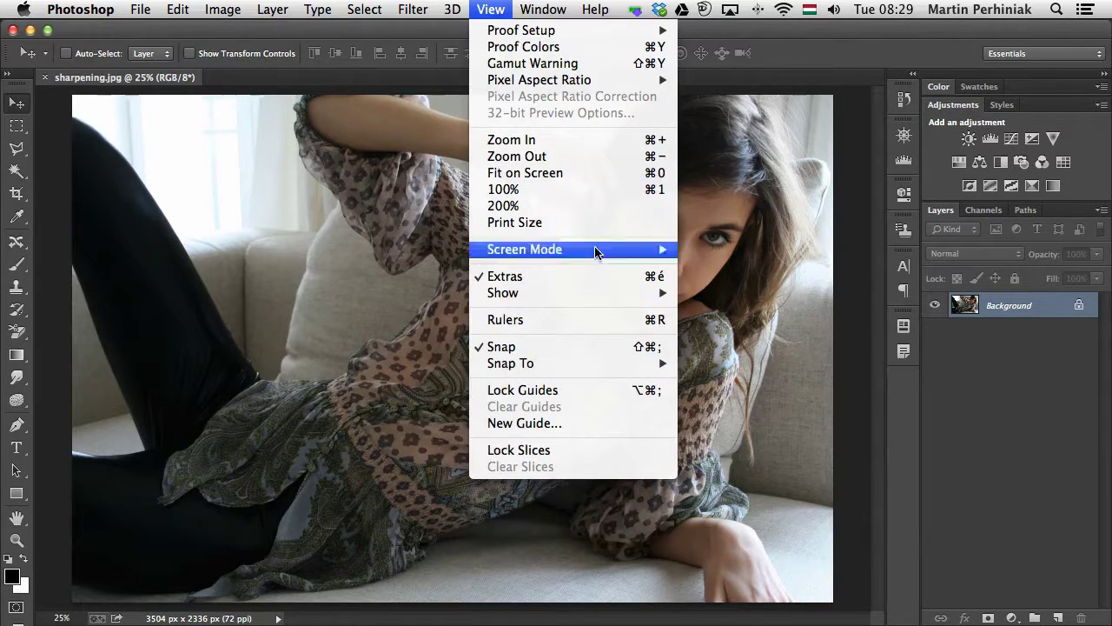
{"action": "left_click", "coordinate": [614, 322]}
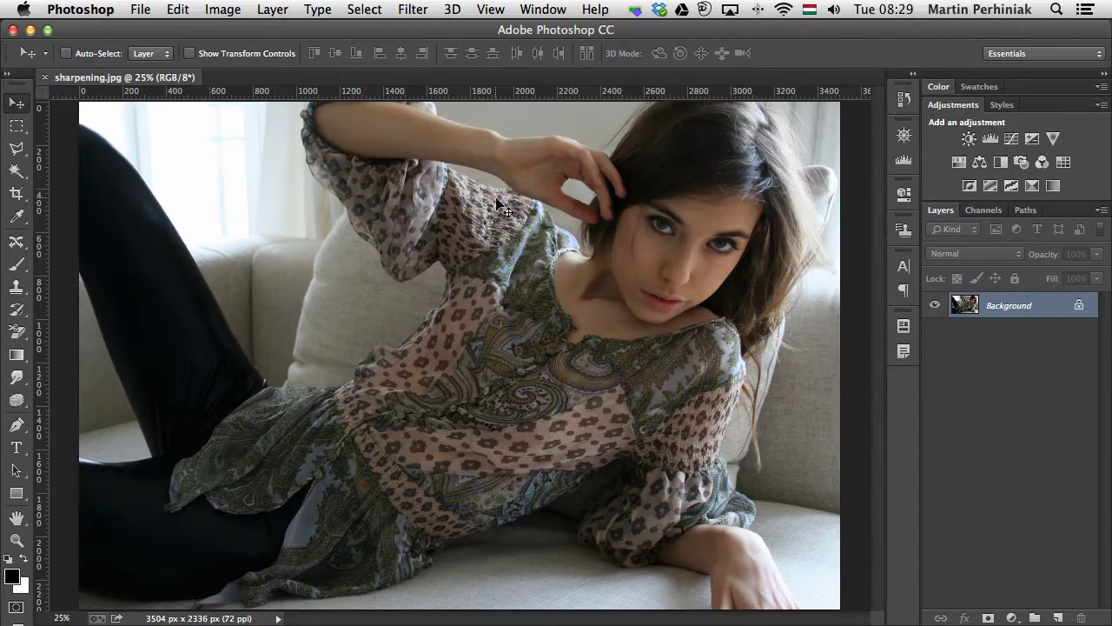
{"action": "right_click", "coordinate": [379, 93]}
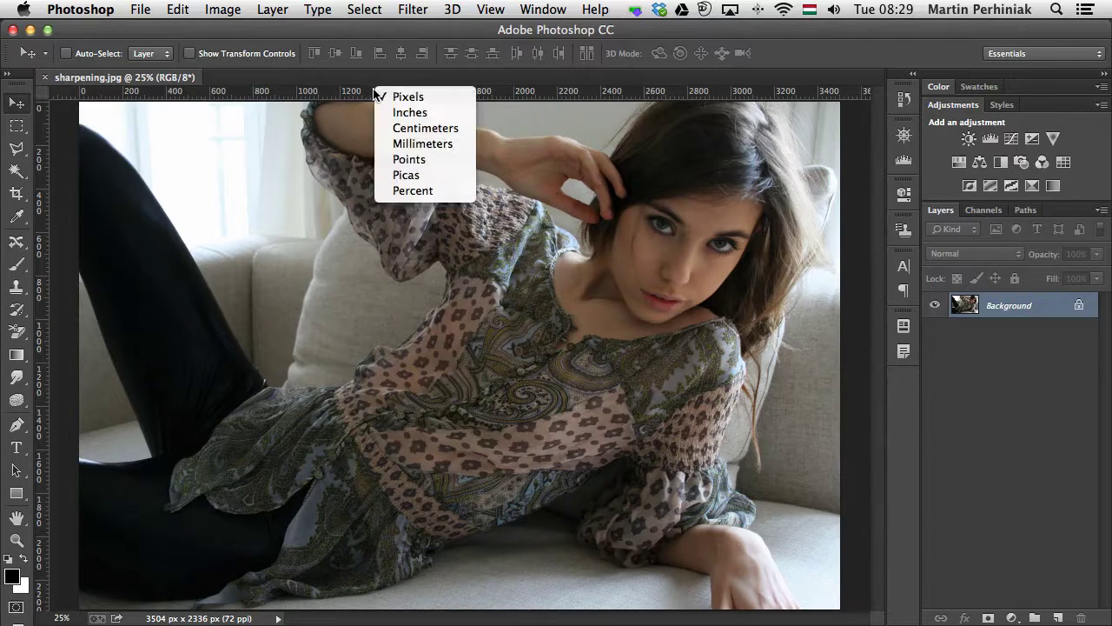
{"action": "left_click", "coordinate": [429, 96]}
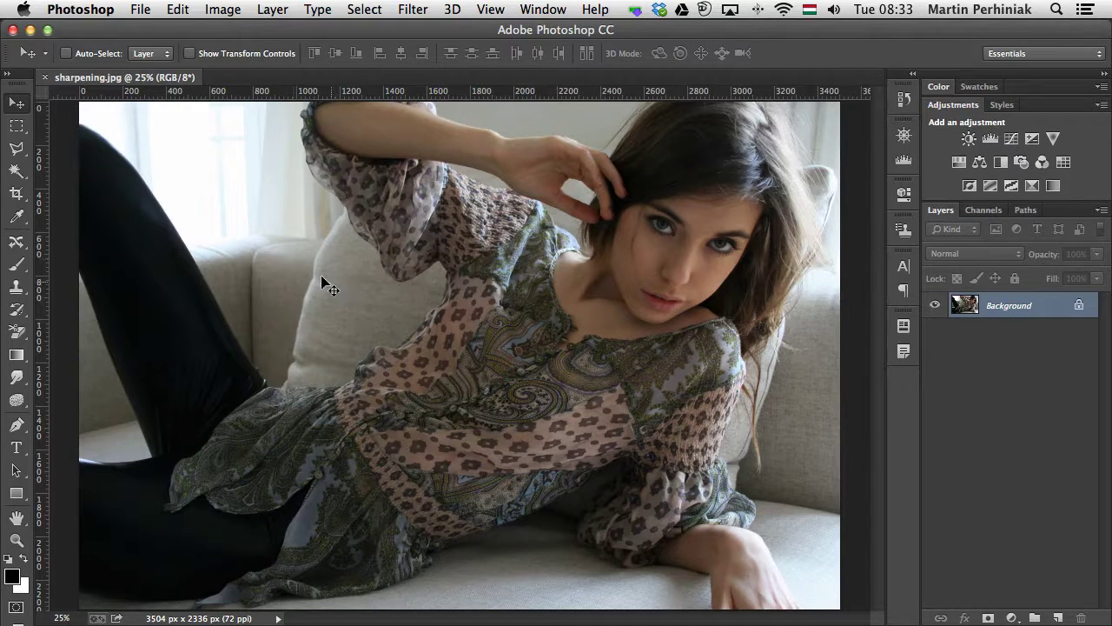
Extend the canvas 100 pixels on the photo's left side using a relative width, and place a vertical guide at 100 px
{"action": "left_click", "coordinate": [229, 10]}
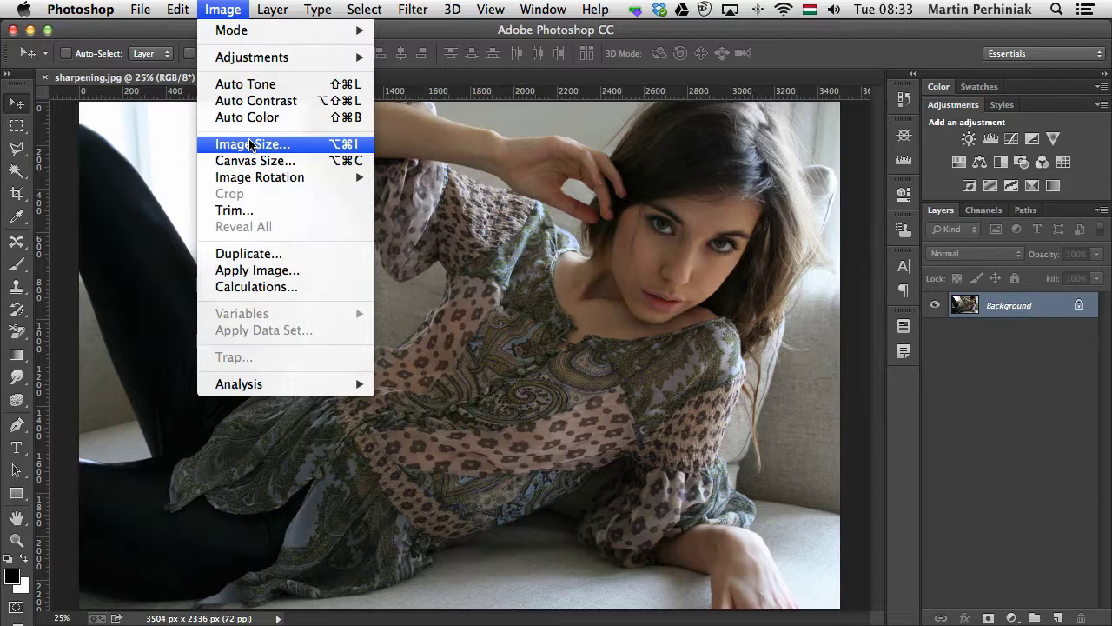
{"action": "left_click", "coordinate": [250, 161]}
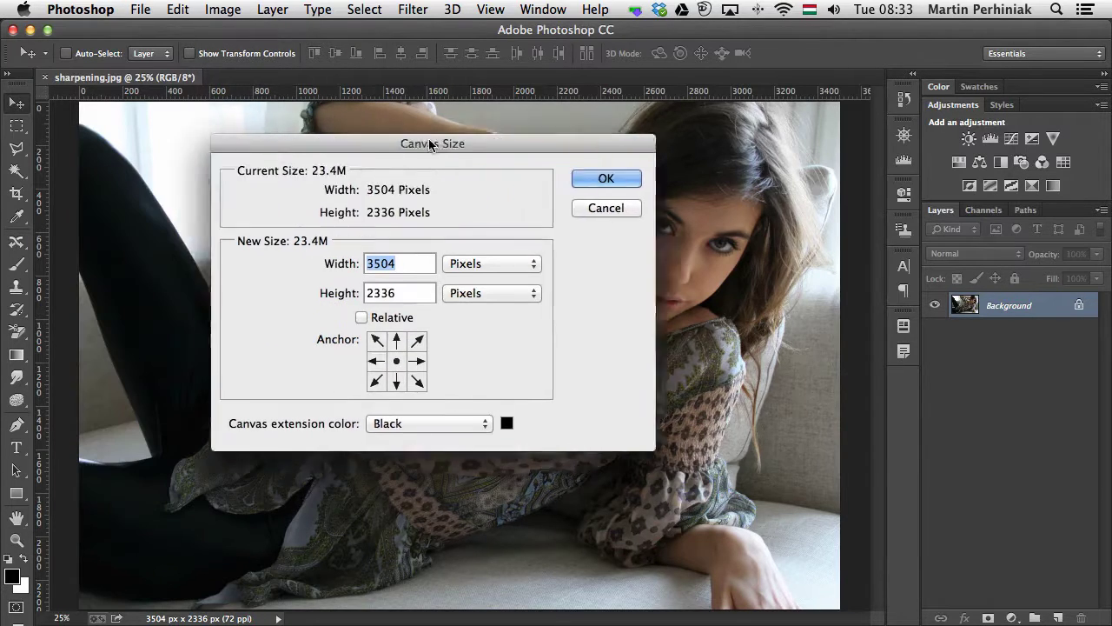
{"action": "left_click_drag", "start_coordinate": [392, 165], "coordinate": [477, 137]}
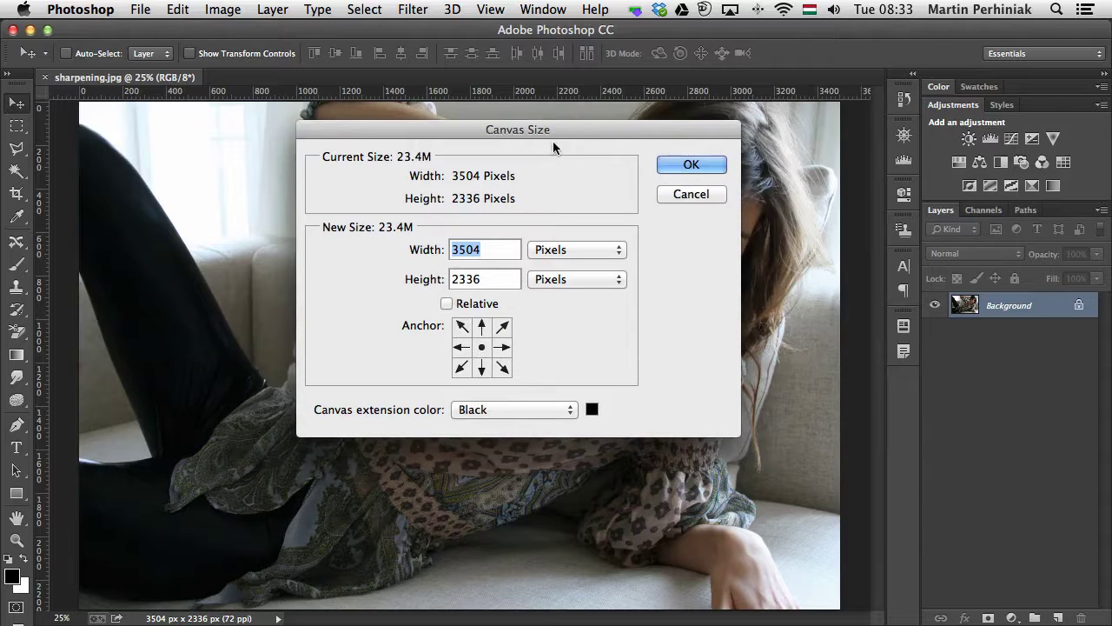
{"action": "left_click_drag", "start_coordinate": [562, 132], "coordinate": [534, 207]}
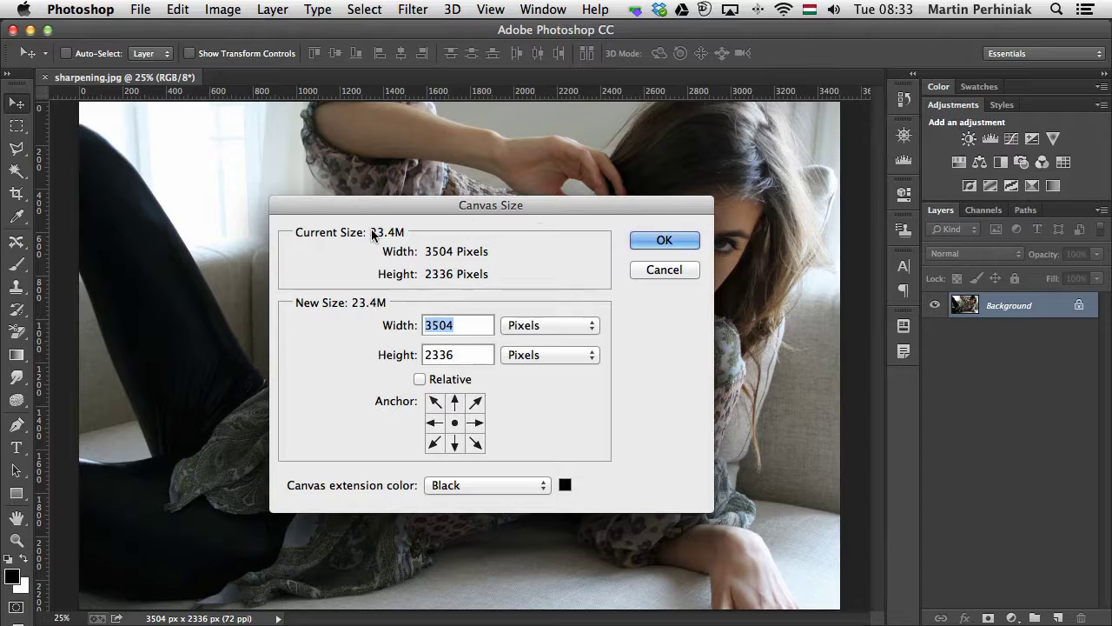
{"action": "left_click", "coordinate": [420, 379]}
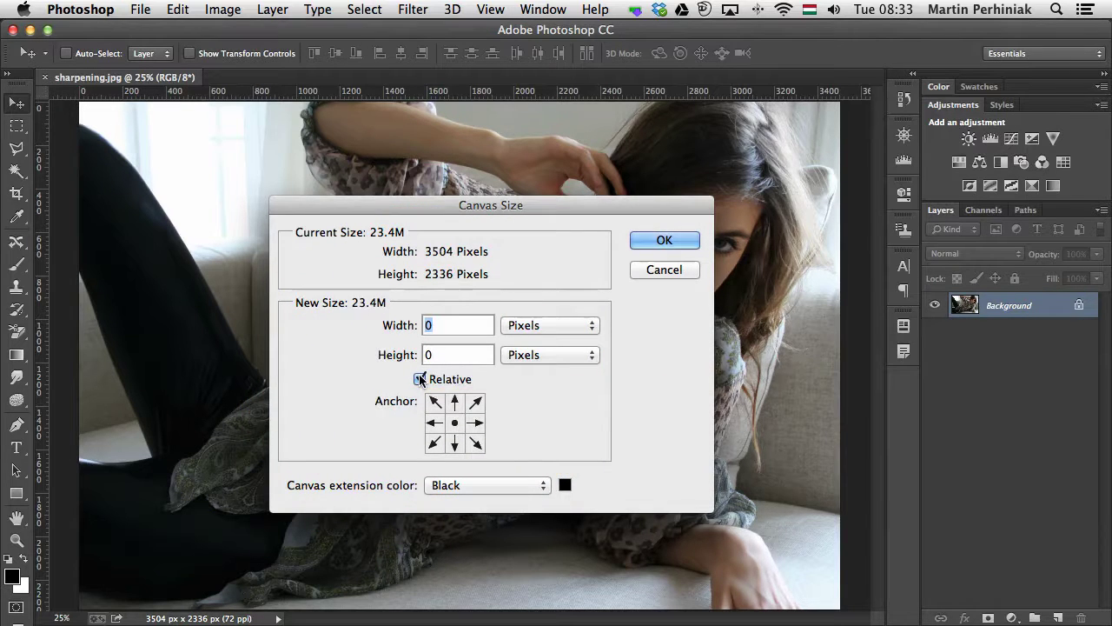
{"action": "type", "text": "100"}
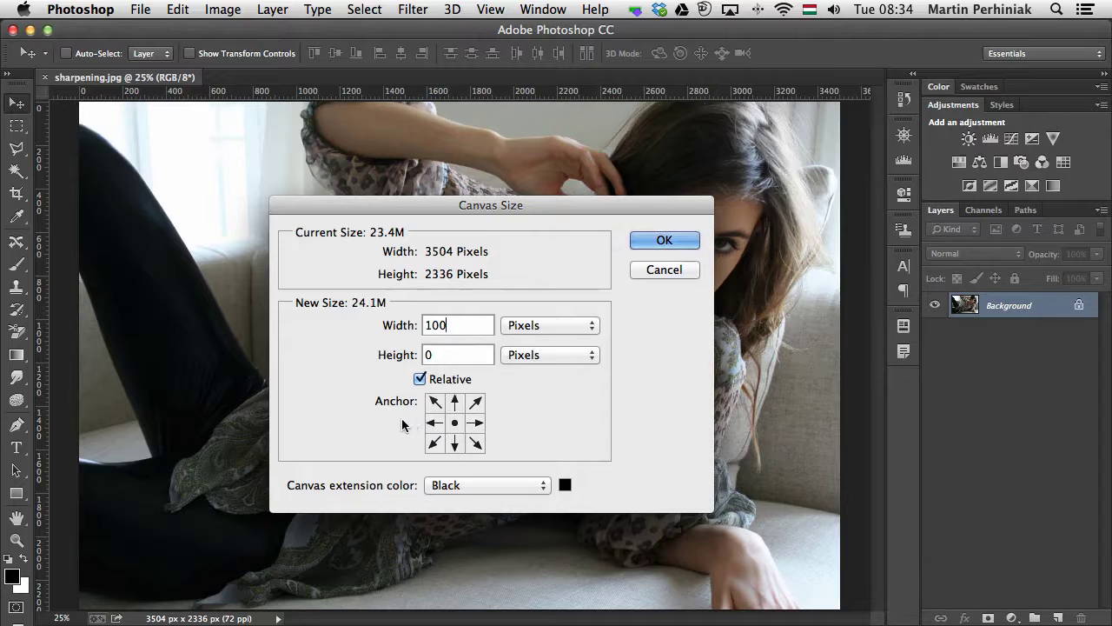
{"action": "left_click", "coordinate": [475, 424]}
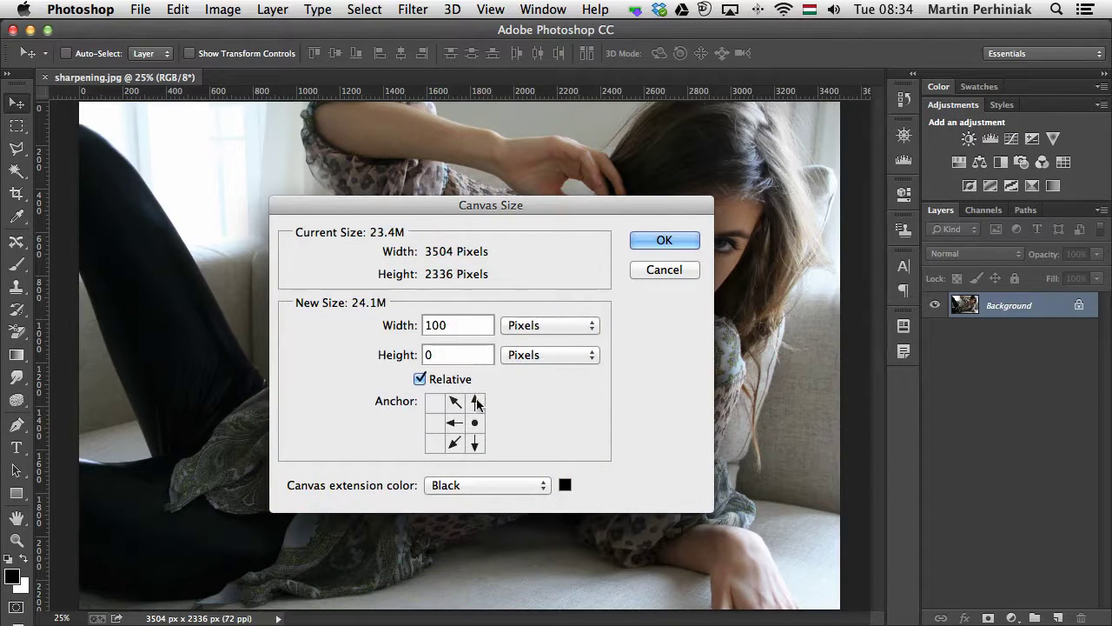
{"action": "left_click", "coordinate": [662, 242]}
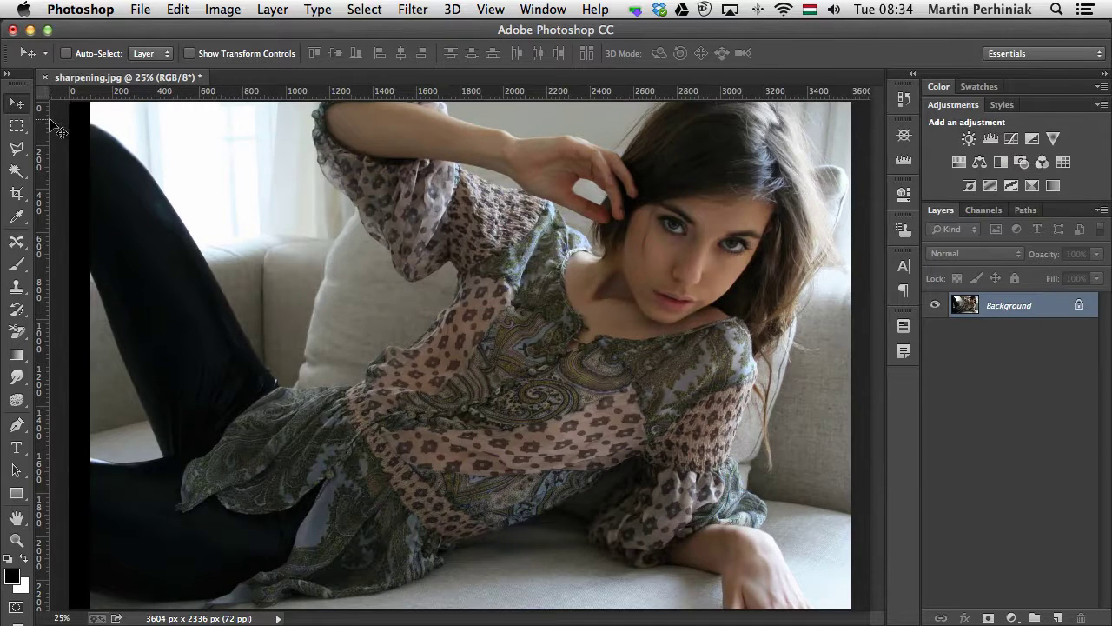
{"action": "left_click_drag", "start_coordinate": [43, 130], "coordinate": [91, 124]}
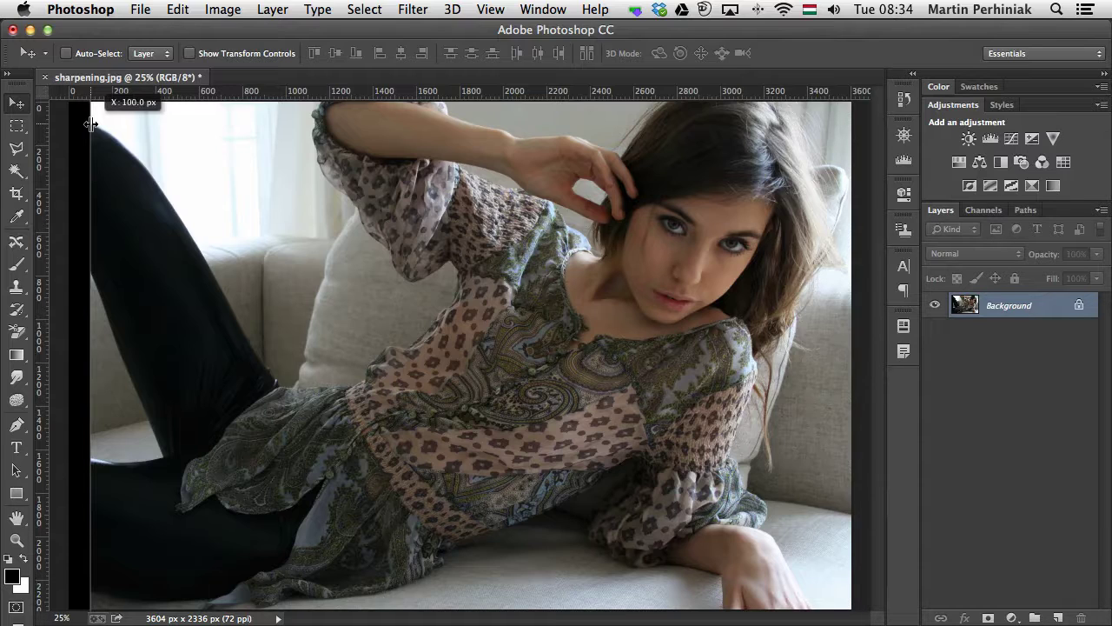
{"action": "left_click_drag", "start_coordinate": [91, 124], "coordinate": [90, 124]}
Widen the canvas to an absolute width of 4000 pixels, centred on the image, with White as the canvas extension color
{"action": "left_click", "coordinate": [222, 9]}
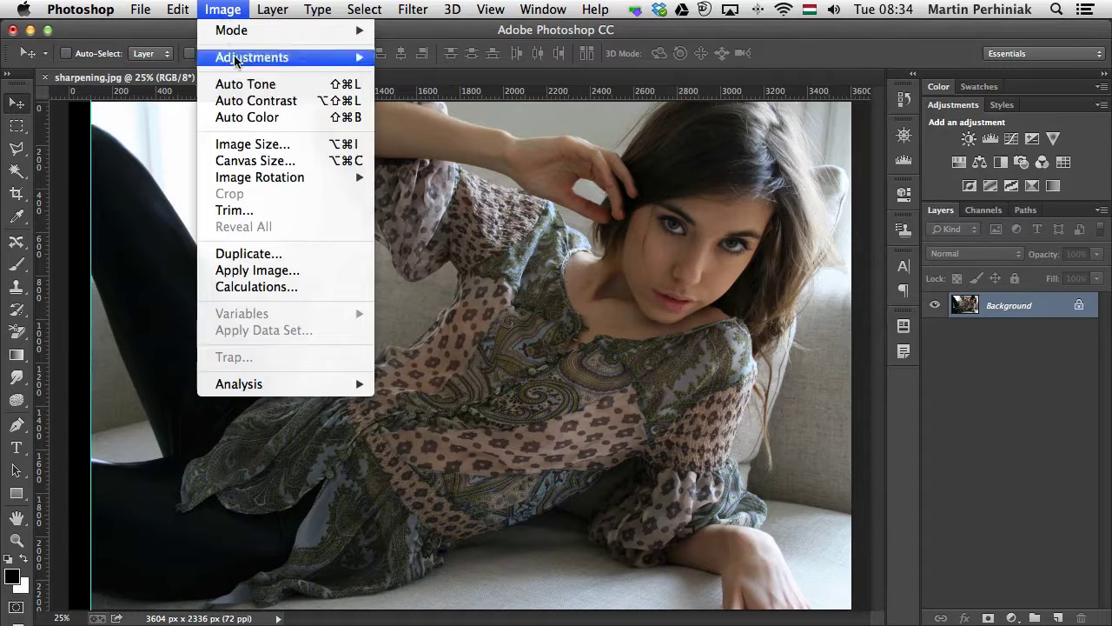
{"action": "left_click", "coordinate": [254, 161]}
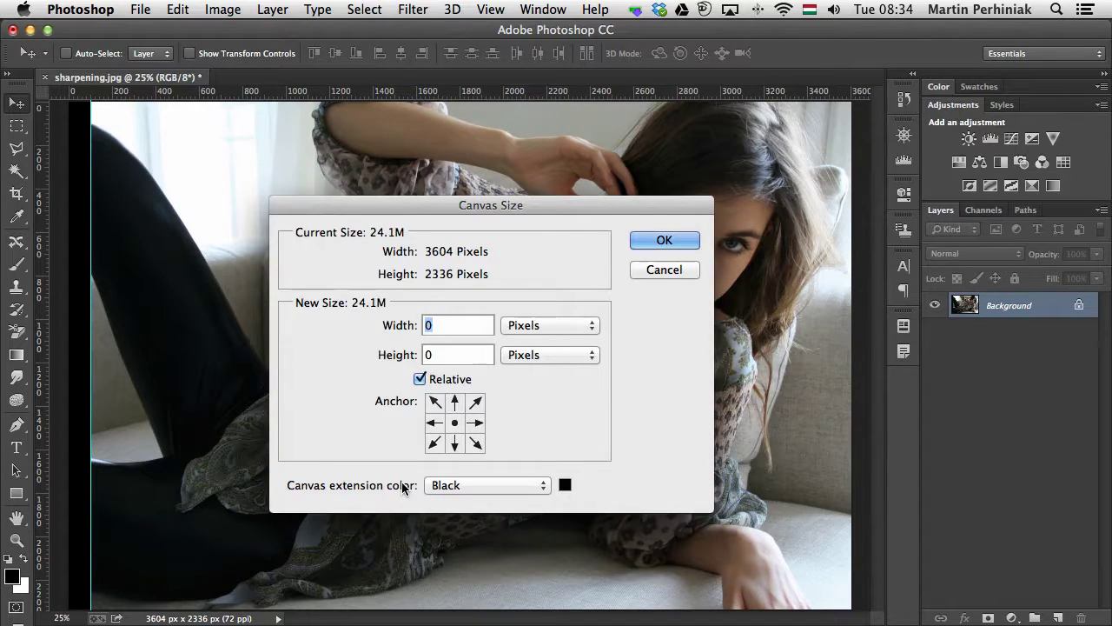
{"action": "left_click", "coordinate": [434, 485]}
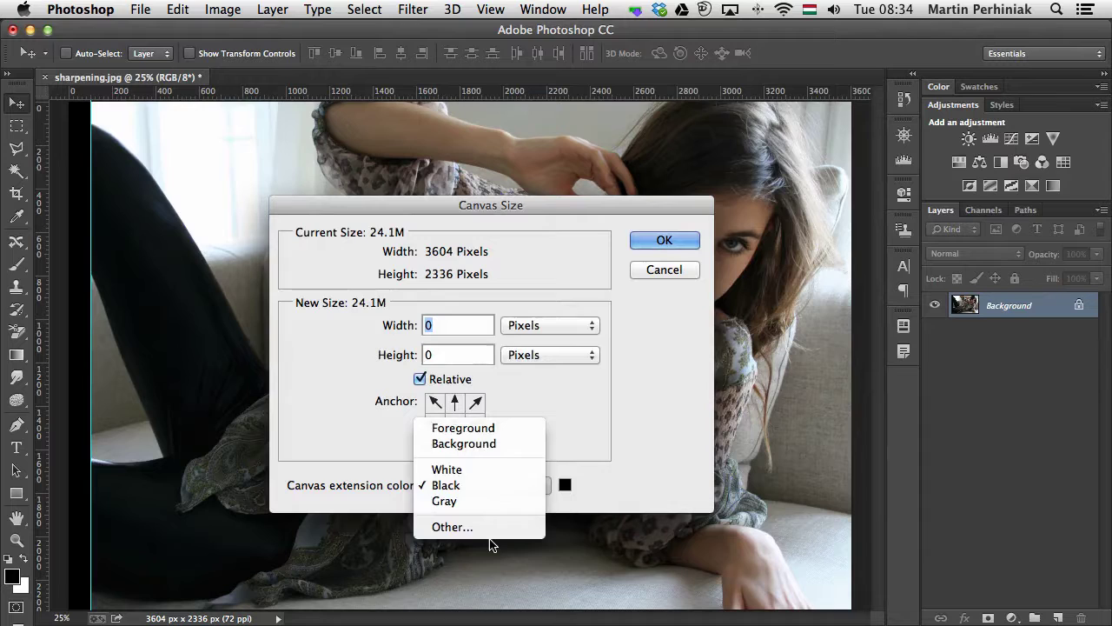
{"action": "left_click", "coordinate": [475, 469]}
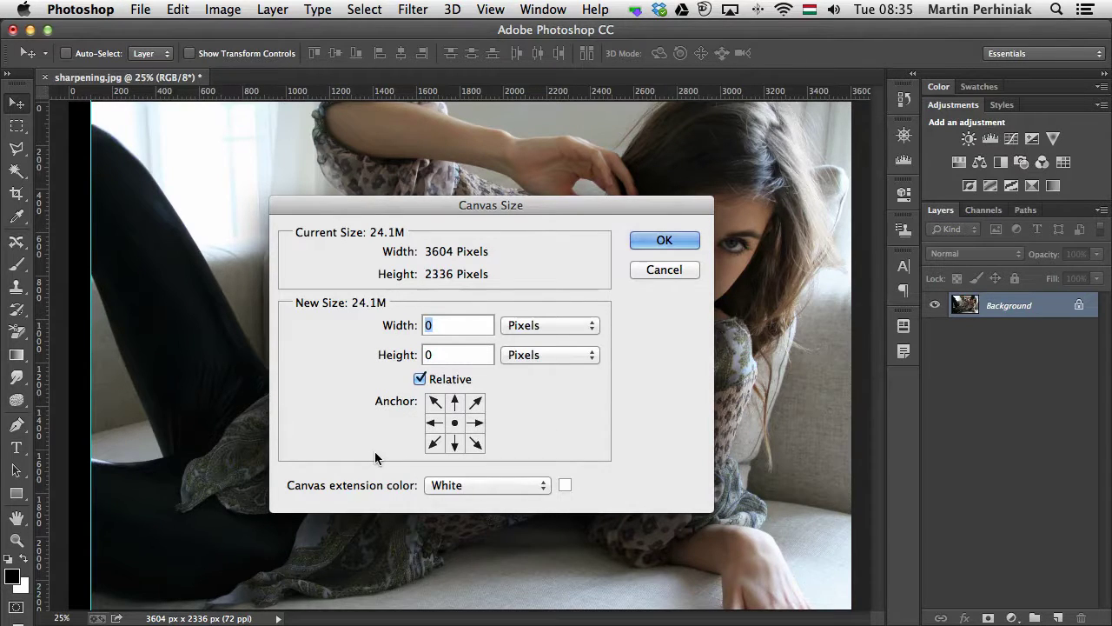
{"action": "left_click", "coordinate": [420, 379]}
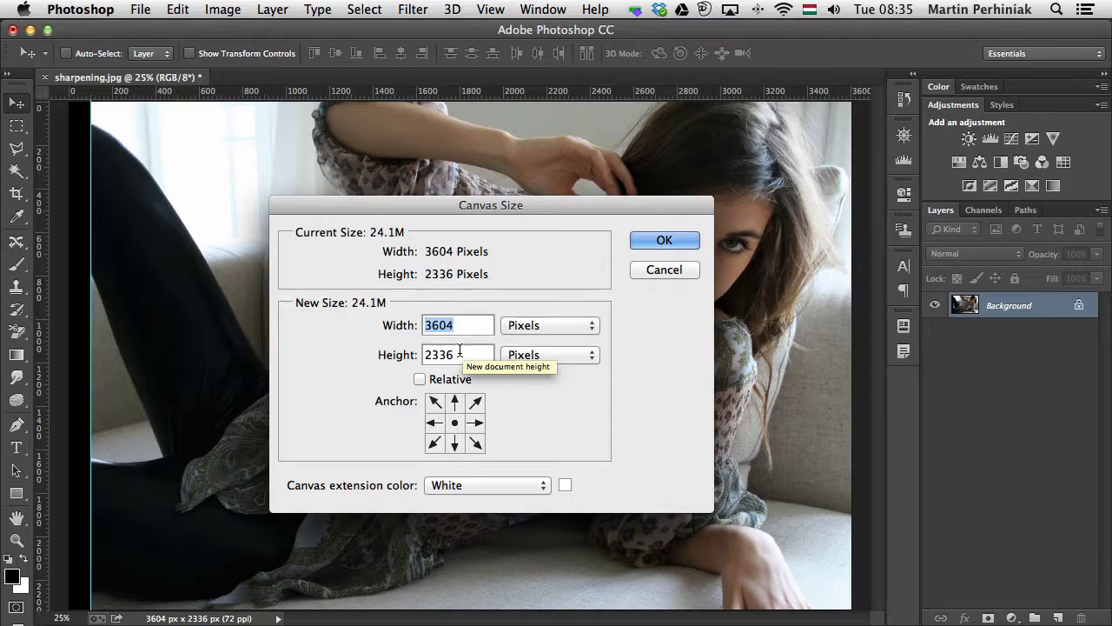
{"action": "type", "text": "4000"}
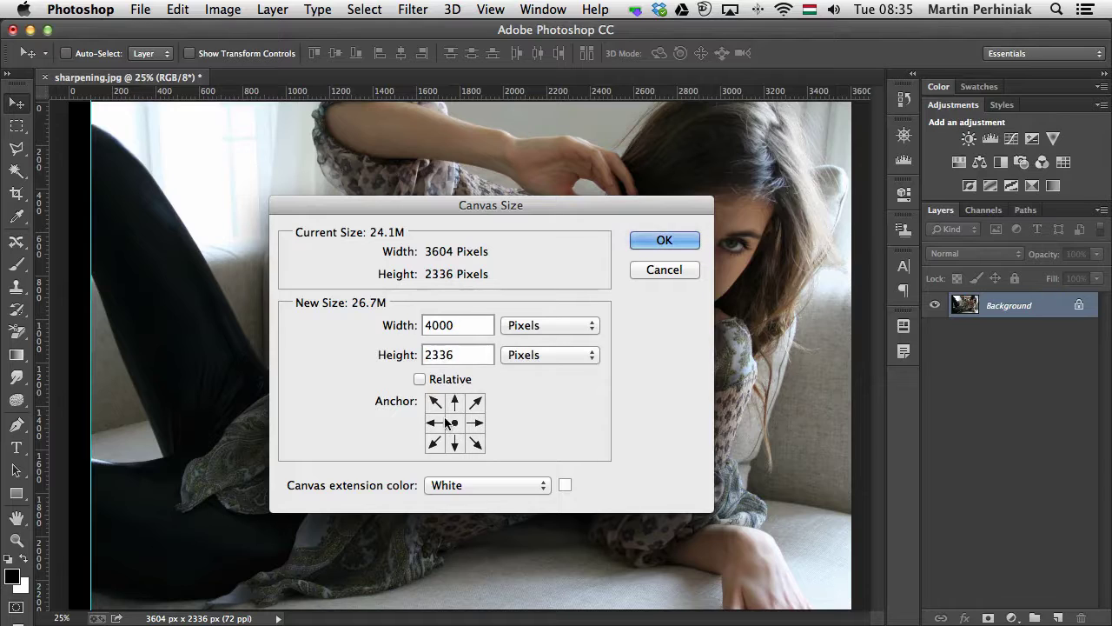
{"action": "left_click", "coordinate": [664, 240]}
{"action": "key", "text": "super+minus"}
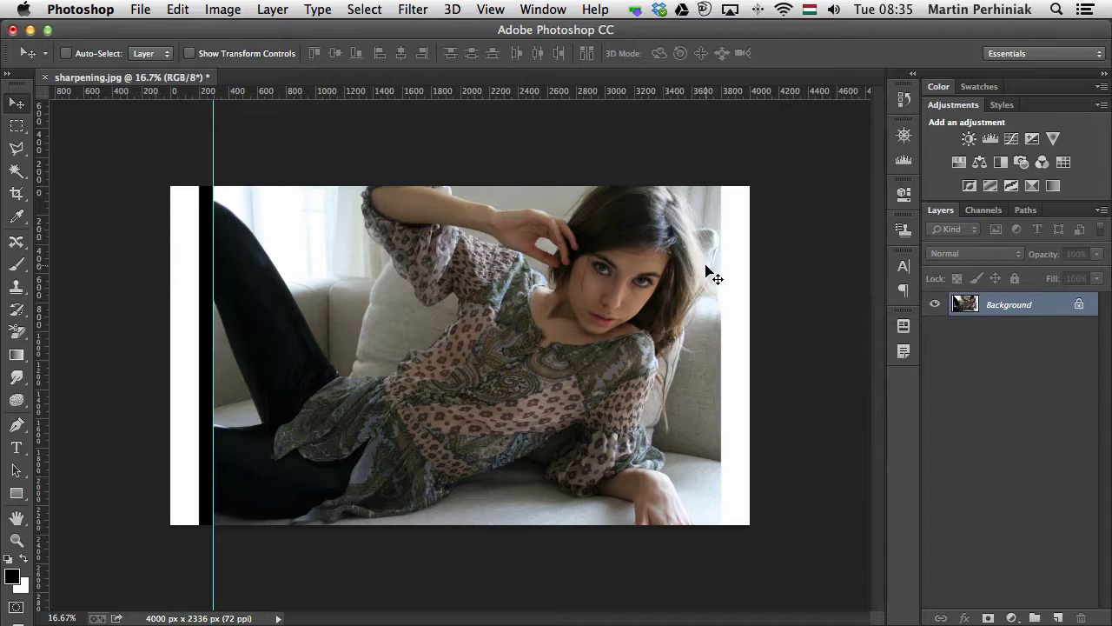
Set the canvas size units to inches, and switch only the width back to pixels
{"action": "key", "text": "super+alt+c"}
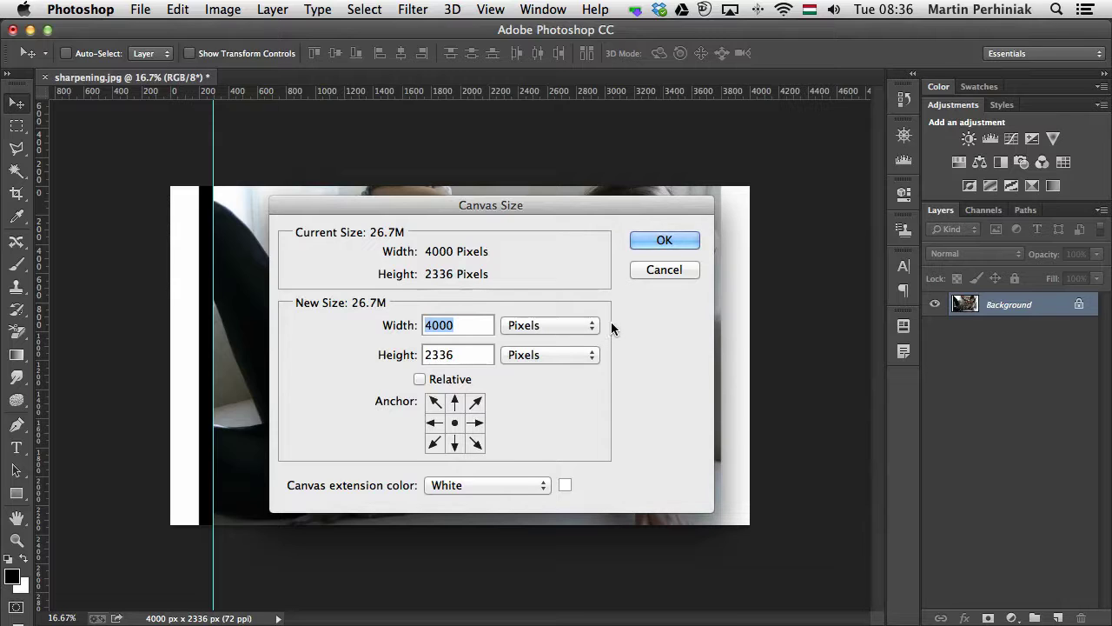
{"action": "left_click", "coordinate": [551, 323]}
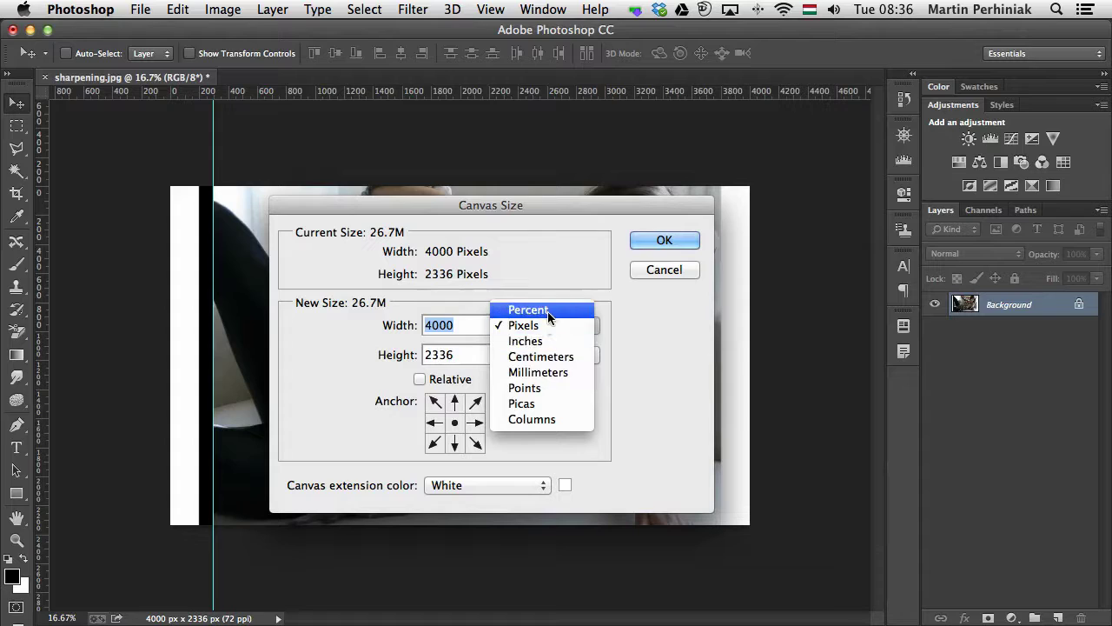
{"action": "left_click", "coordinate": [547, 341]}
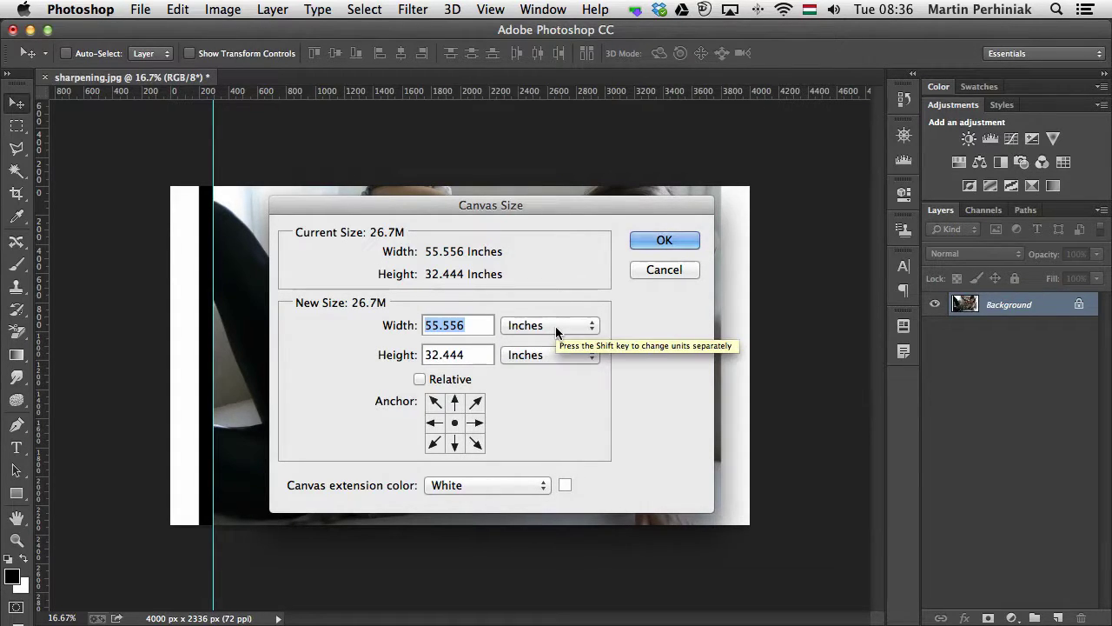
{"action": "left_click", "coordinate": [556, 331]}
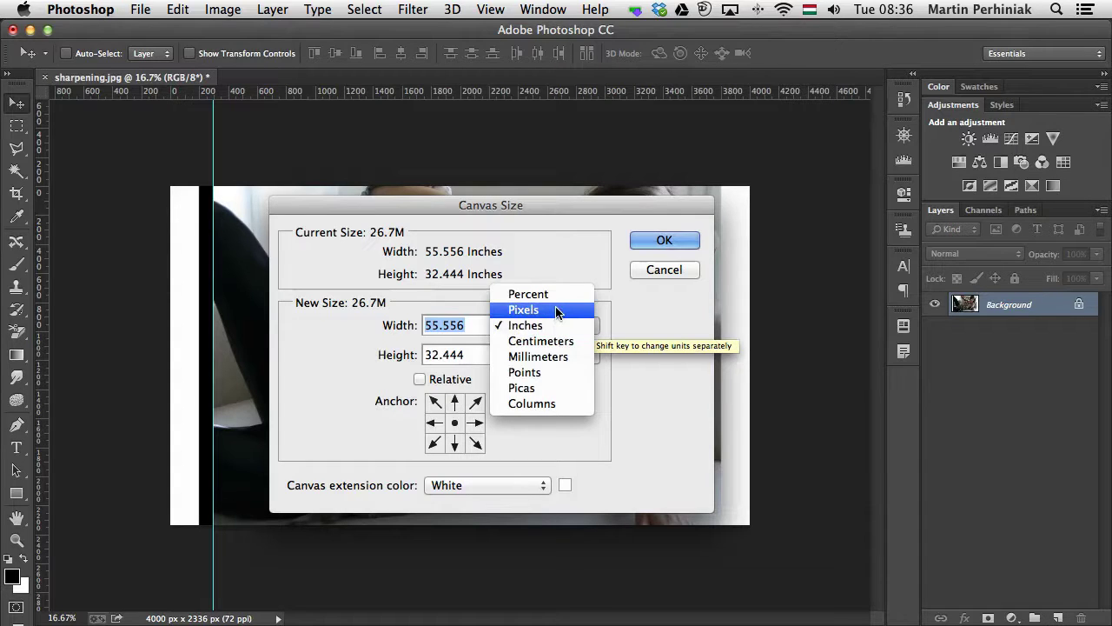
{"action": "left_click", "coordinate": [556, 310]}
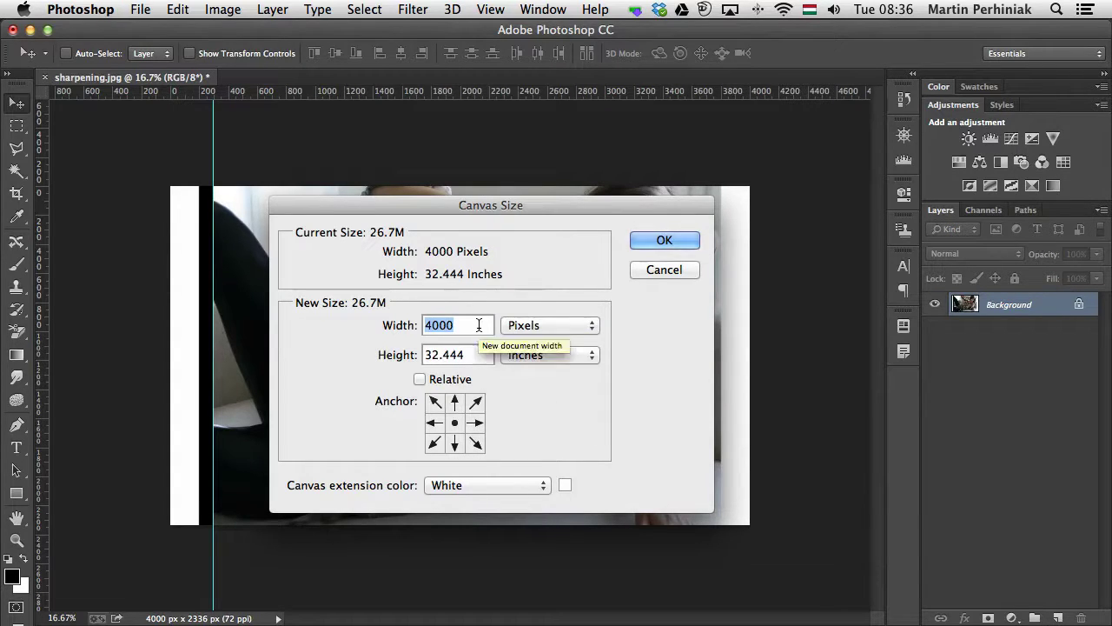
{"action": "left_click", "coordinate": [650, 240]}
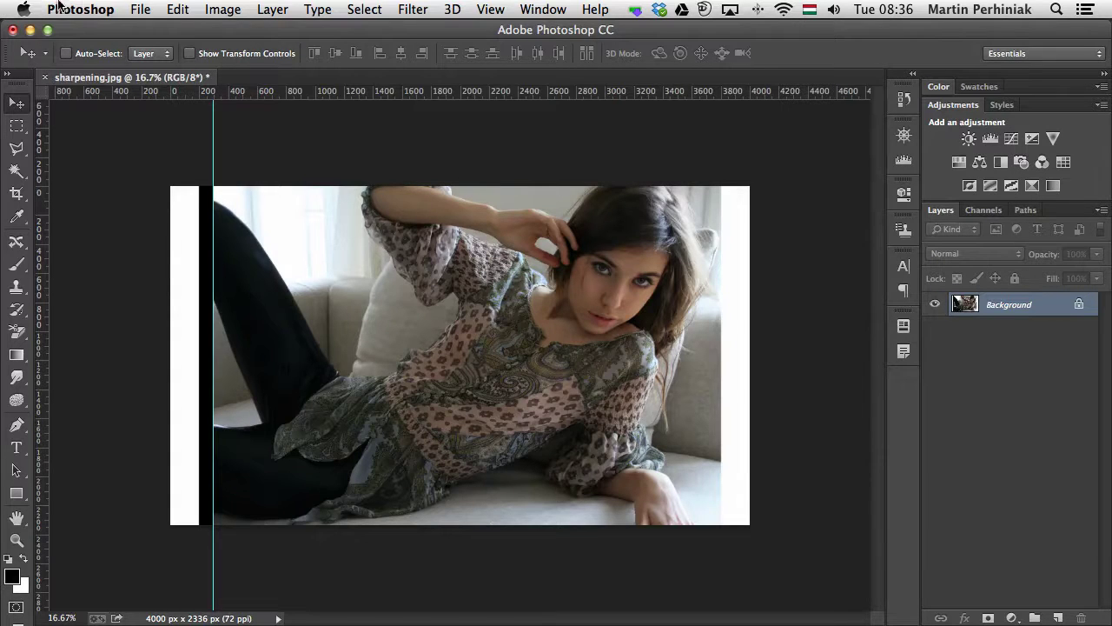
Undo the canvas extensions and the guide to restore the original image
{"action": "left_click", "coordinate": [225, 8]}
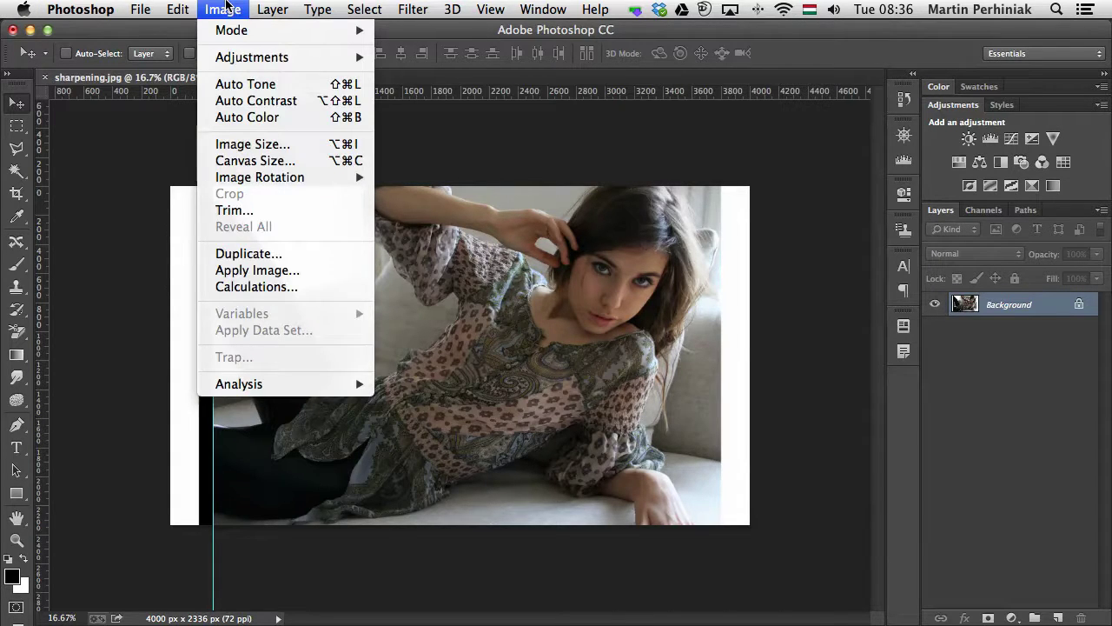
{"action": "mouse_move", "coordinate": [287, 179]}
{"action": "left_click", "coordinate": [622, 223]}
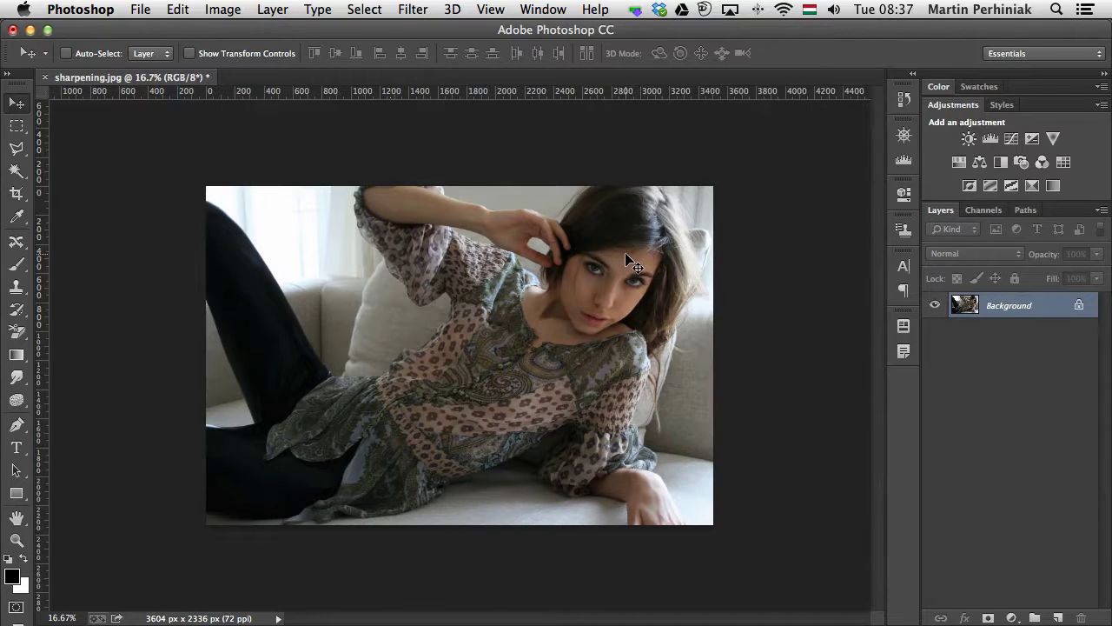
Convert the Background into a regular layer named Layer 0 and enlarge the canvas to 4000 by 3000 pixels around it
{"action": "double_click", "coordinate": [1013, 308]}
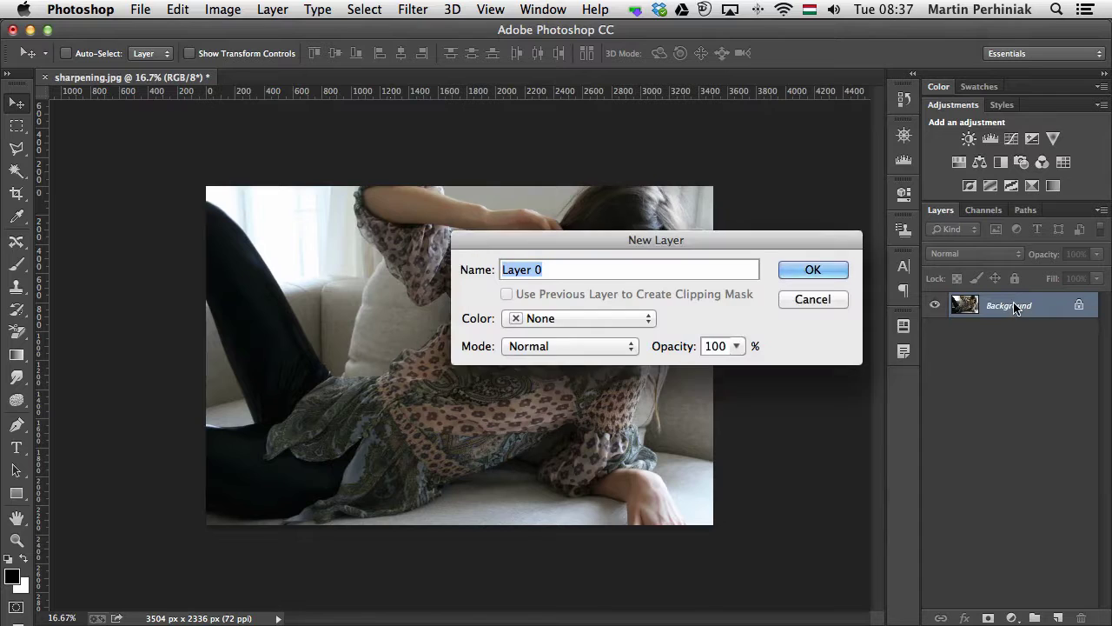
{"action": "key", "text": "Return"}
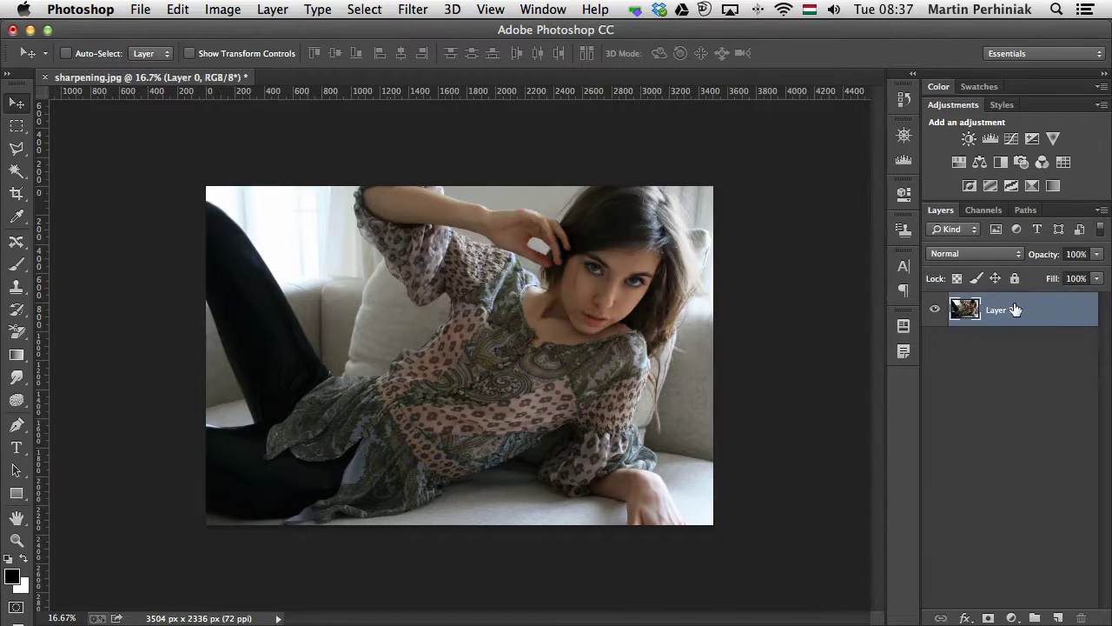
{"action": "left_click", "coordinate": [227, 8]}
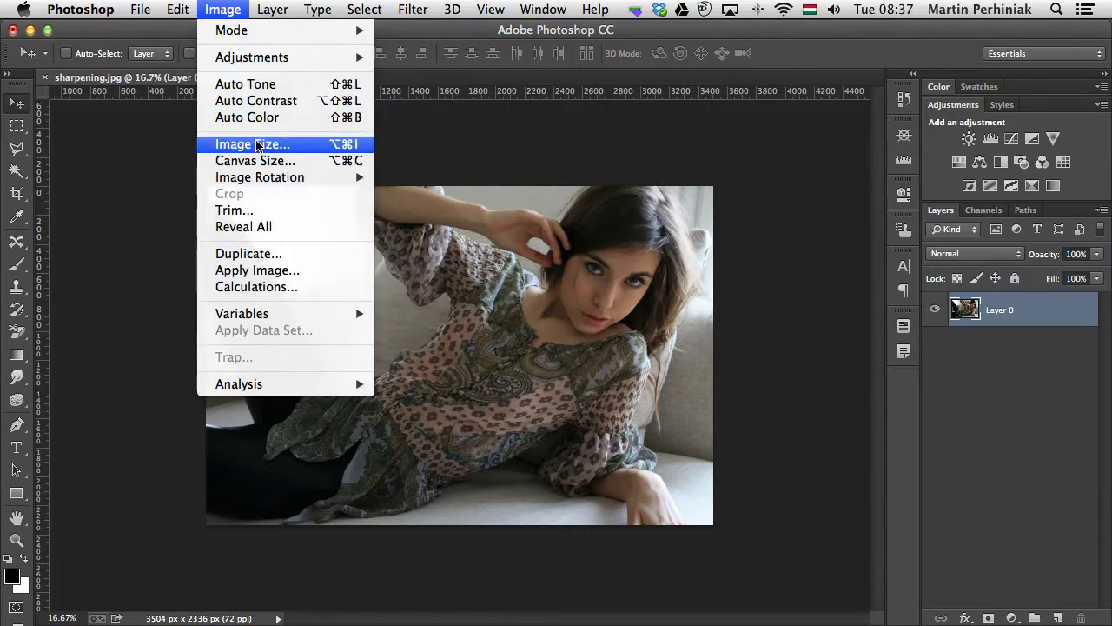
{"action": "left_click", "coordinate": [254, 161]}
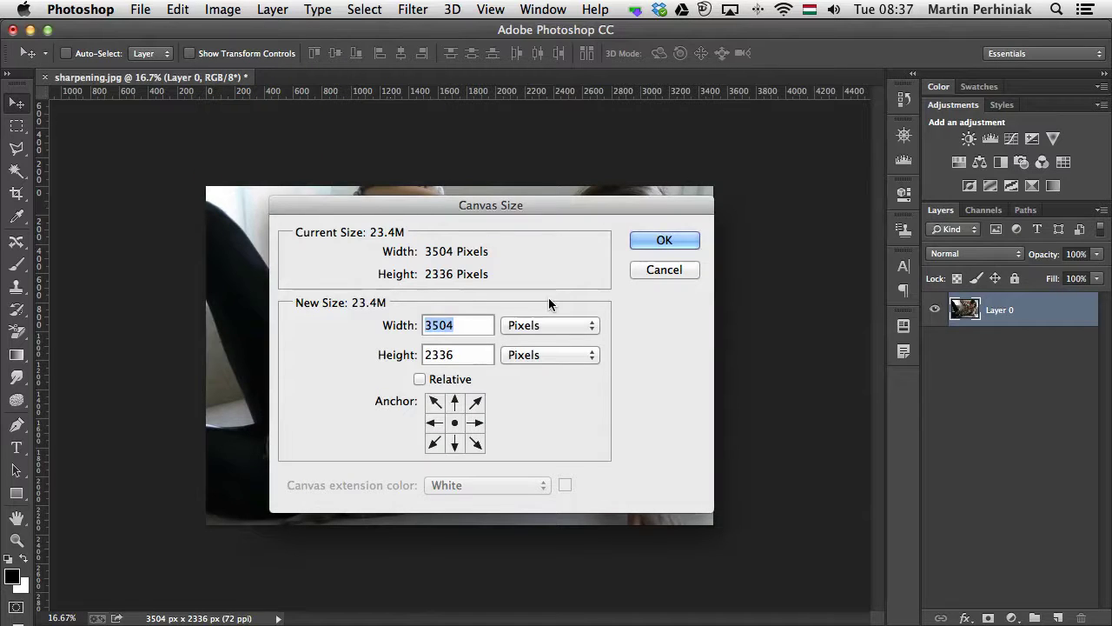
{"action": "type", "text": "4000"}
{"action": "key", "text": "Tab"}
{"action": "type", "text": "3000"}
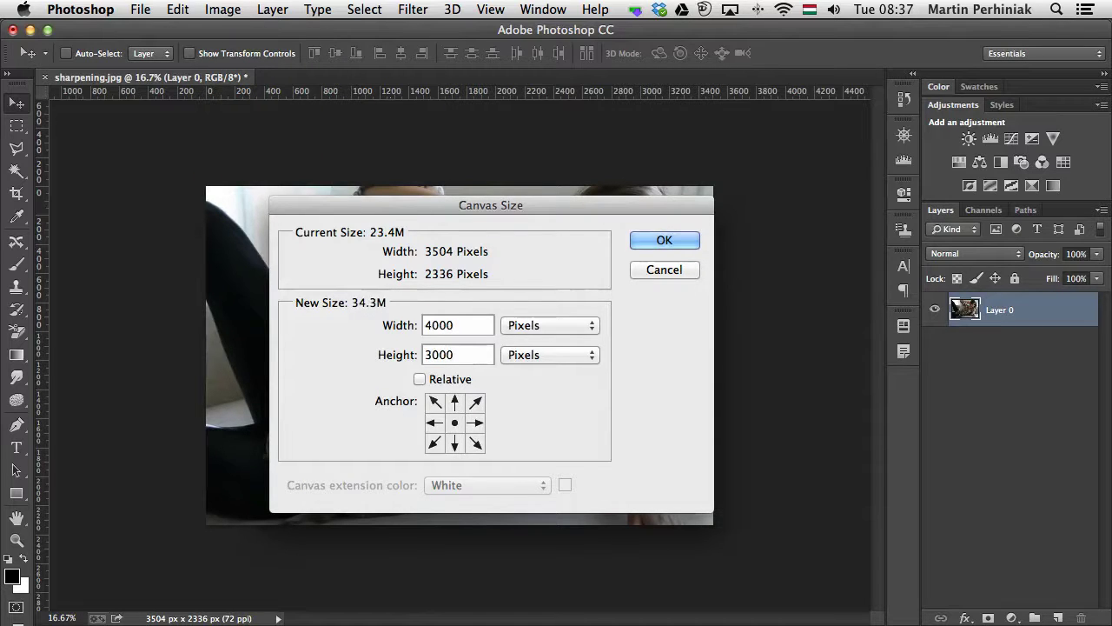
{"action": "key", "text": "Return"}
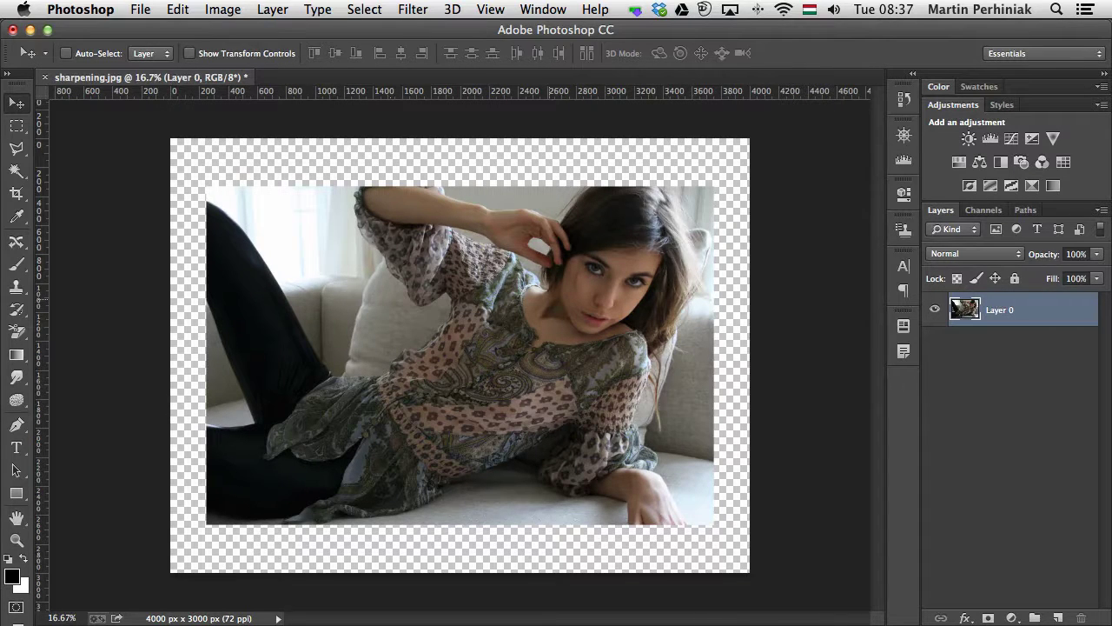
Move the photo up and to the right on the canvas, and trim away the transparent pixels on all four sides
{"action": "left_click_drag", "start_coordinate": [466, 284], "coordinate": [485, 257]}
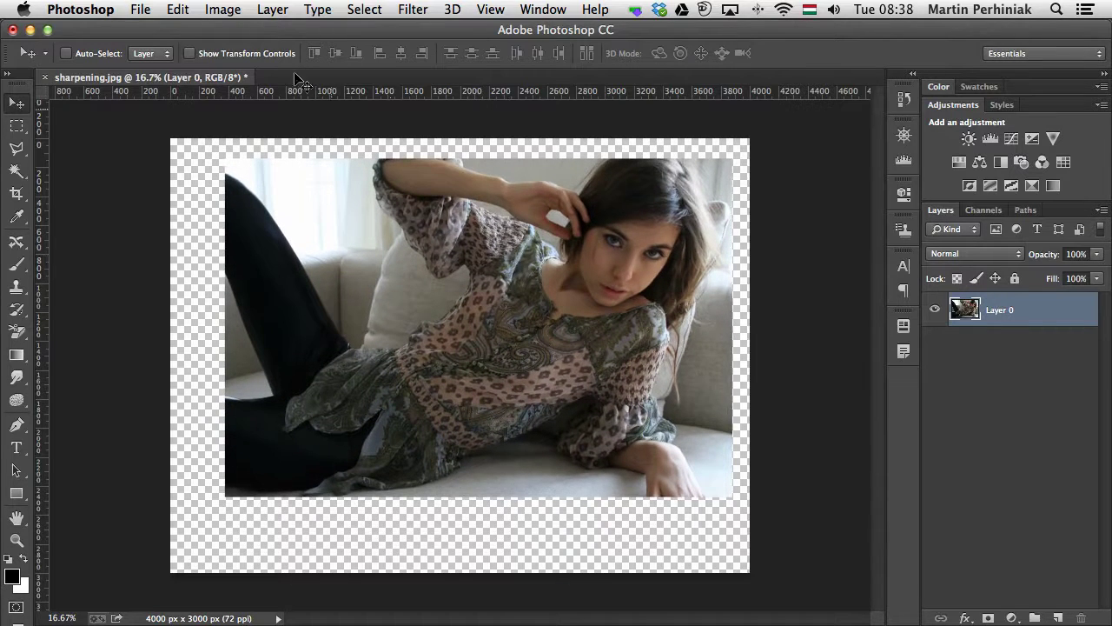
{"action": "left_click", "coordinate": [235, 9]}
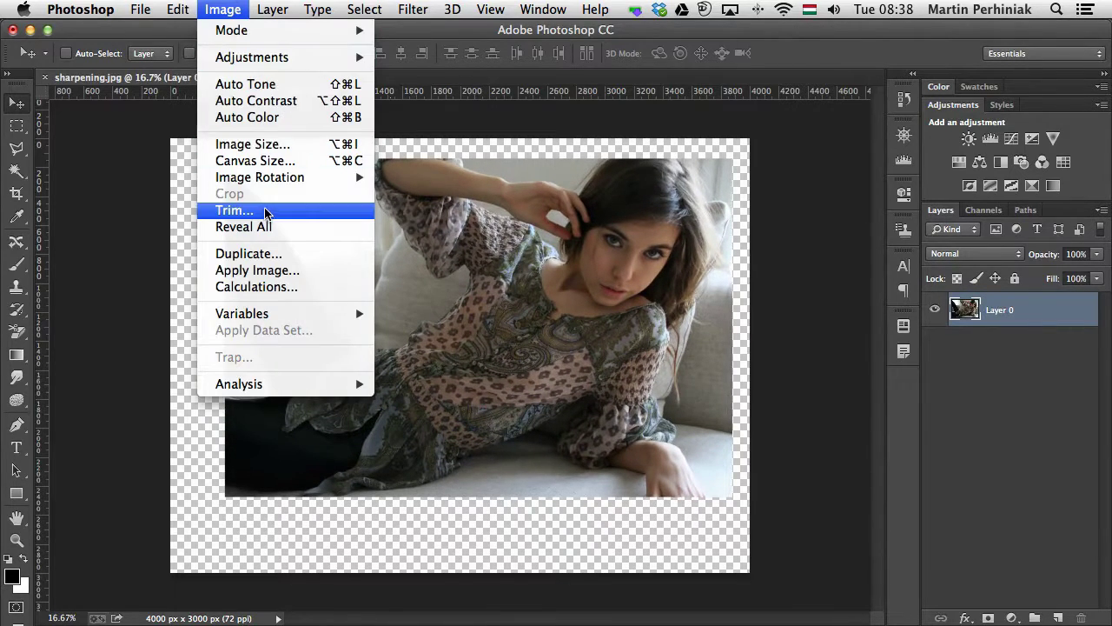
{"action": "left_click", "coordinate": [235, 210]}
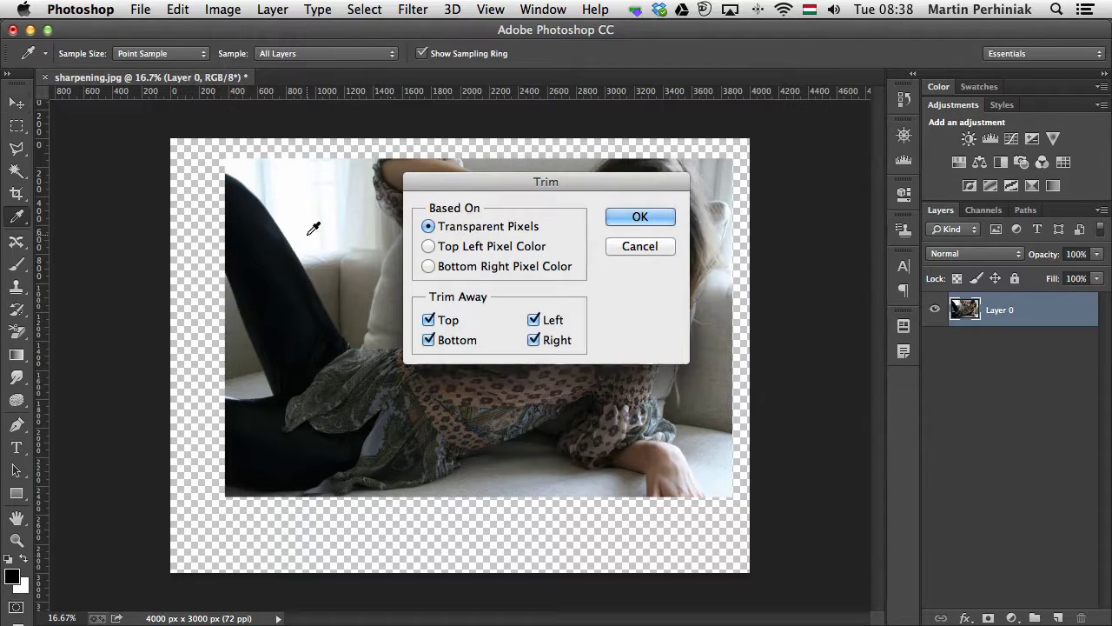
{"action": "left_click_drag", "start_coordinate": [657, 196], "coordinate": [784, 213]}
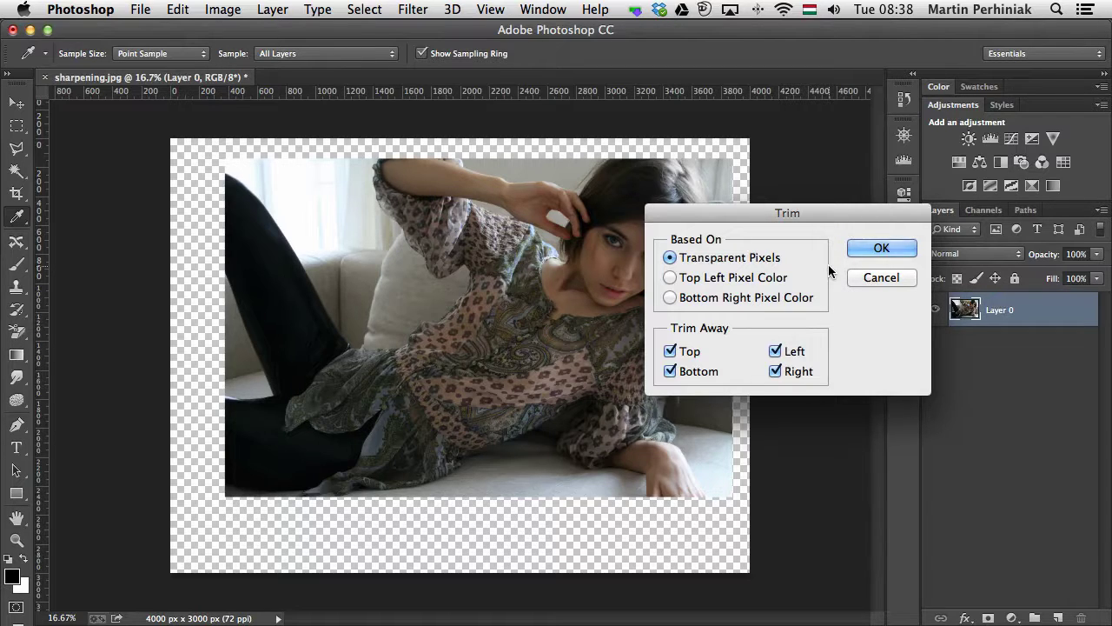
{"action": "left_click", "coordinate": [874, 250]}
{"action": "key", "text": "v"}
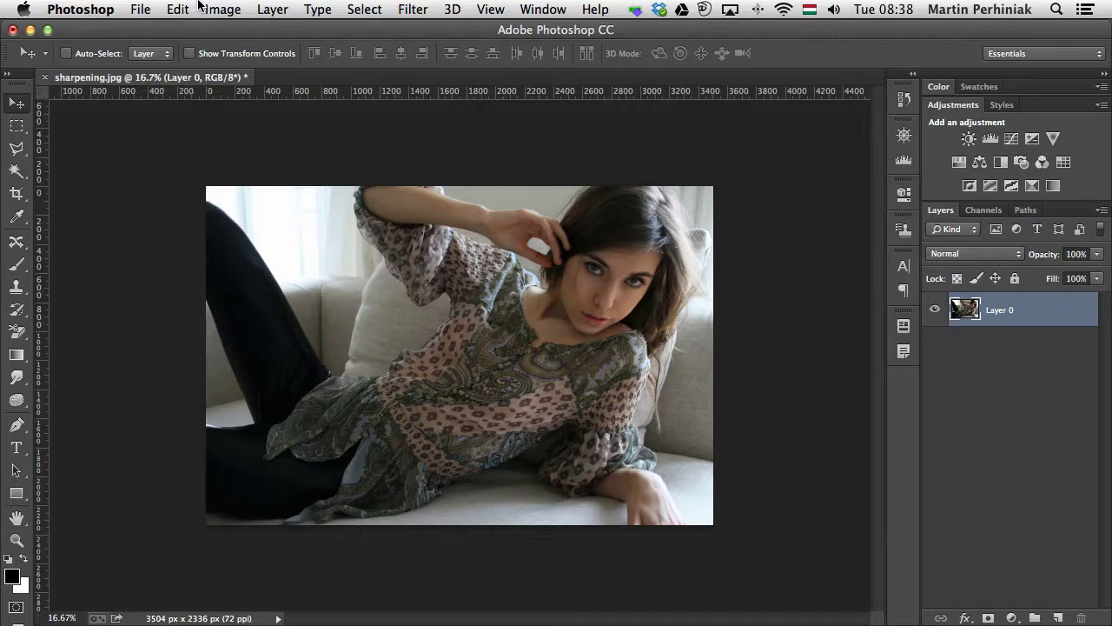
Crop the photo to about 1995 by 1330 pixels around the woman's face and upper body, with Delete Cropped Pixels off
{"action": "key", "text": "c"}
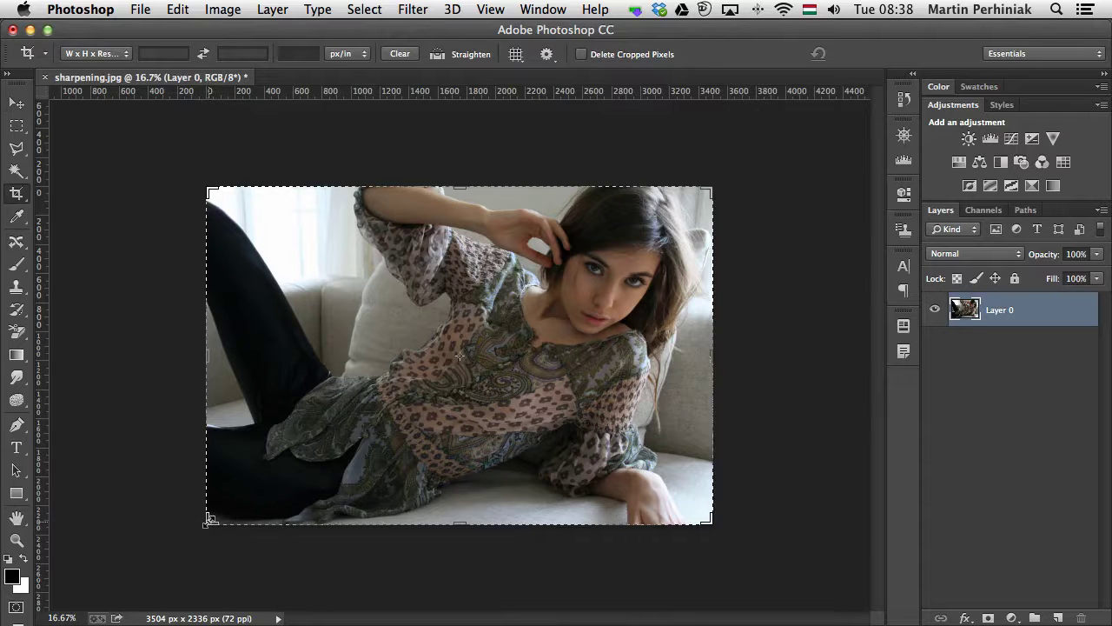
{"action": "left_click_drag", "start_coordinate": [204, 522], "coordinate": [318, 451]}
{"action": "left_click_drag", "start_coordinate": [469, 392], "coordinate": [417, 396]}
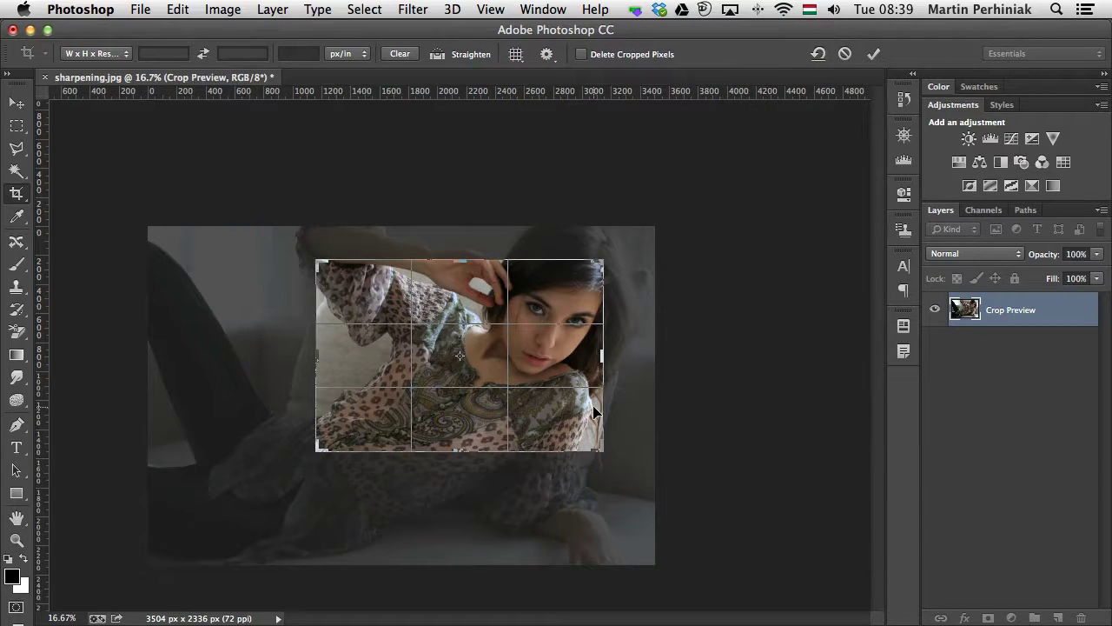
{"action": "key", "text": "Return"}
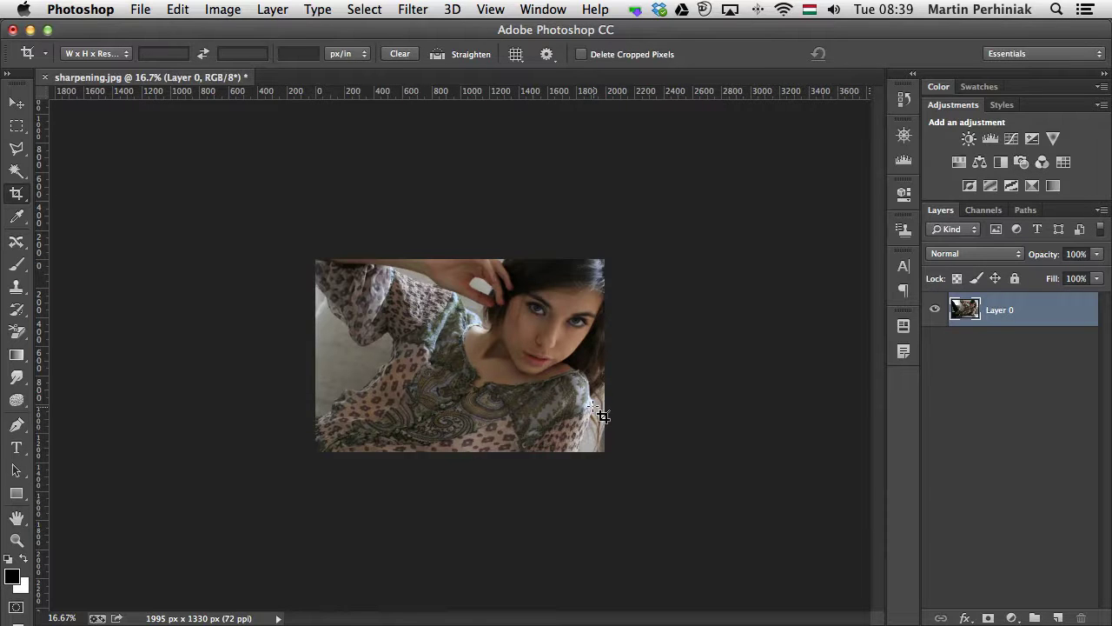
Set the layer thumbnails to large and bring back the hidden cropped areas of Layer 0 with Reveal All
{"action": "right_click", "coordinate": [960, 318]}
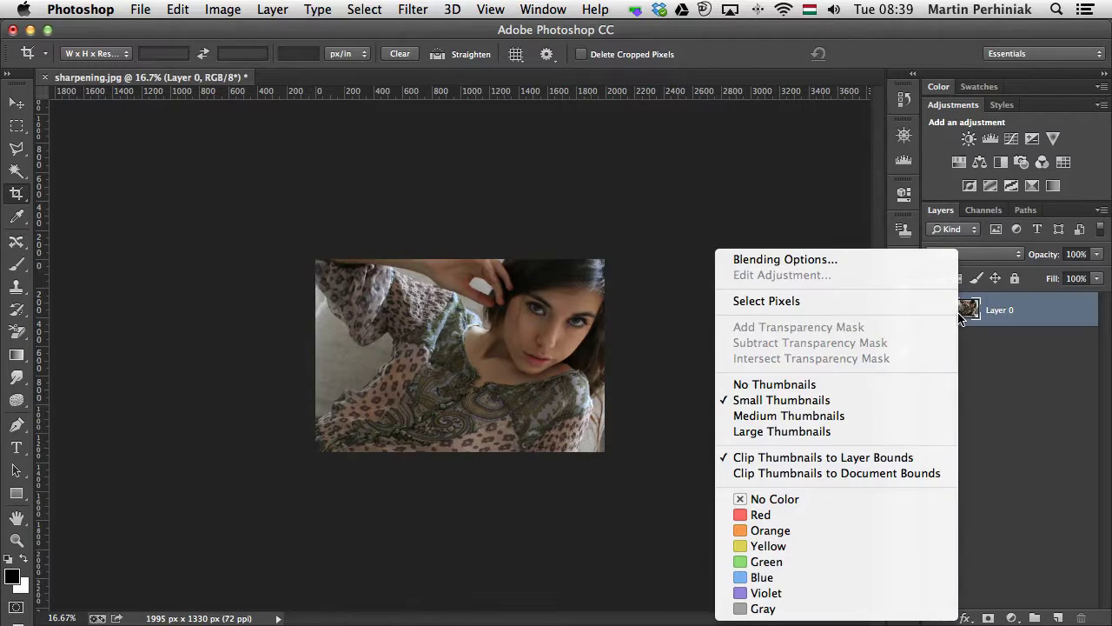
{"action": "left_click", "coordinate": [830, 431]}
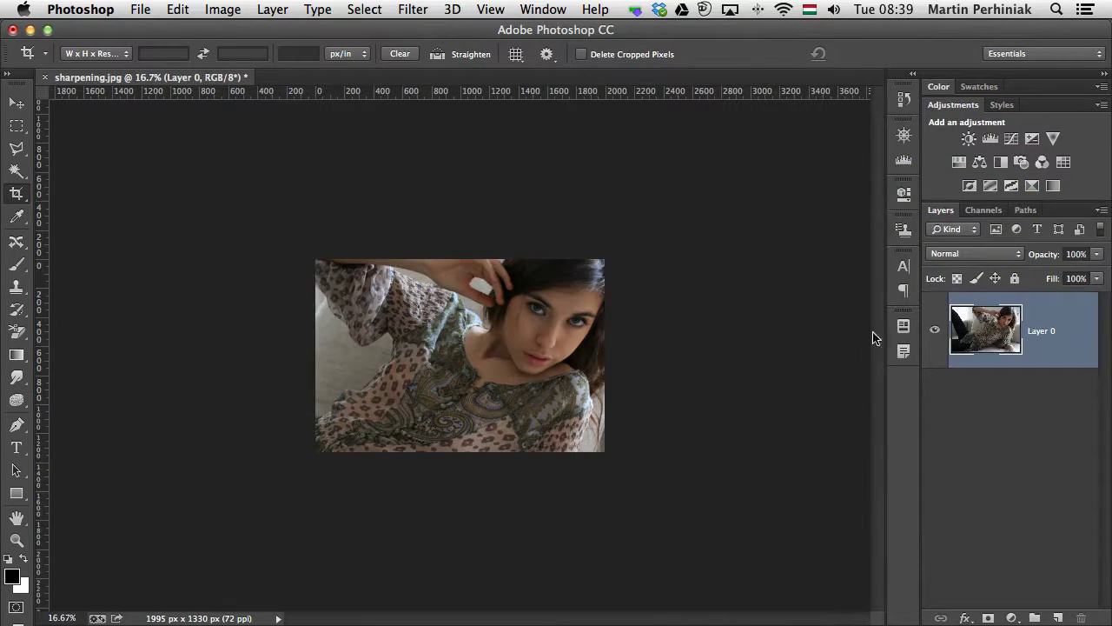
{"action": "key", "text": "v"}
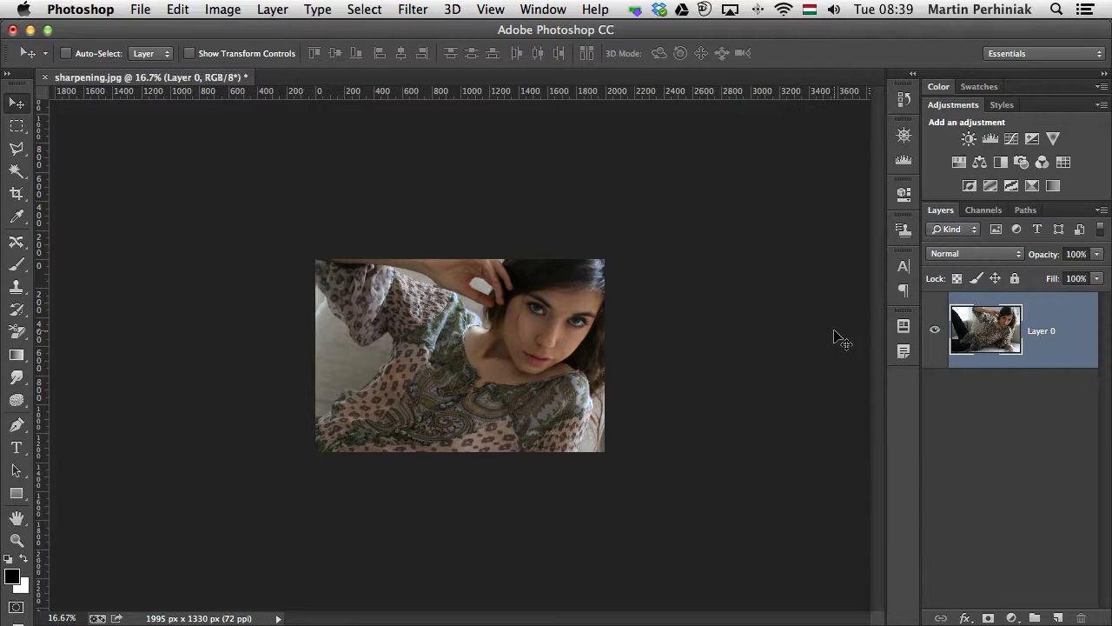
{"action": "left_click", "coordinate": [225, 11]}
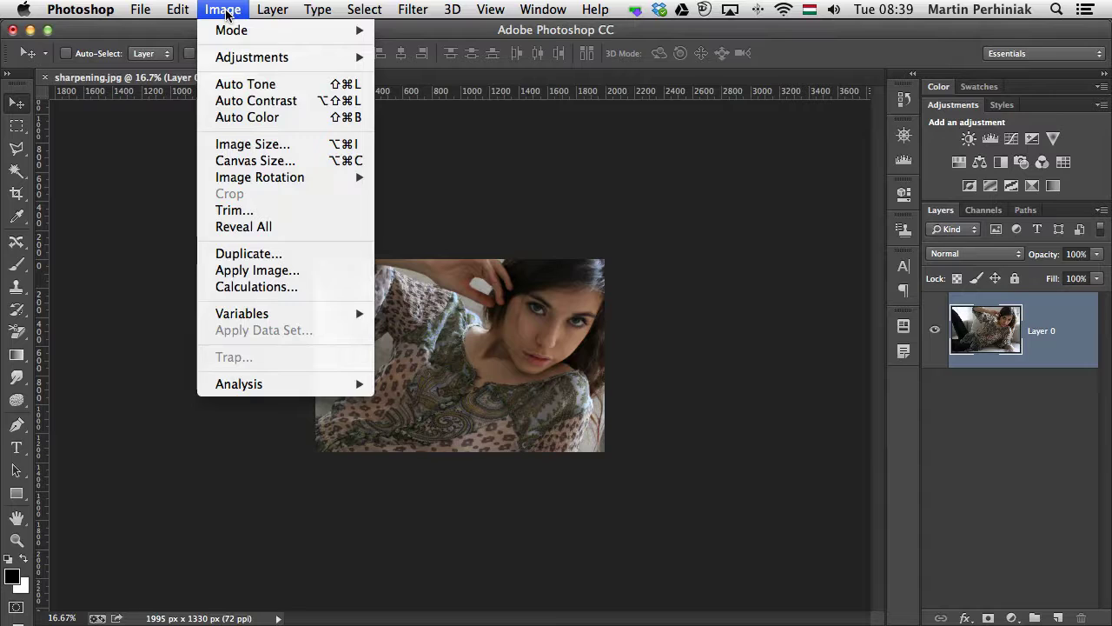
{"action": "left_click", "coordinate": [319, 230]}
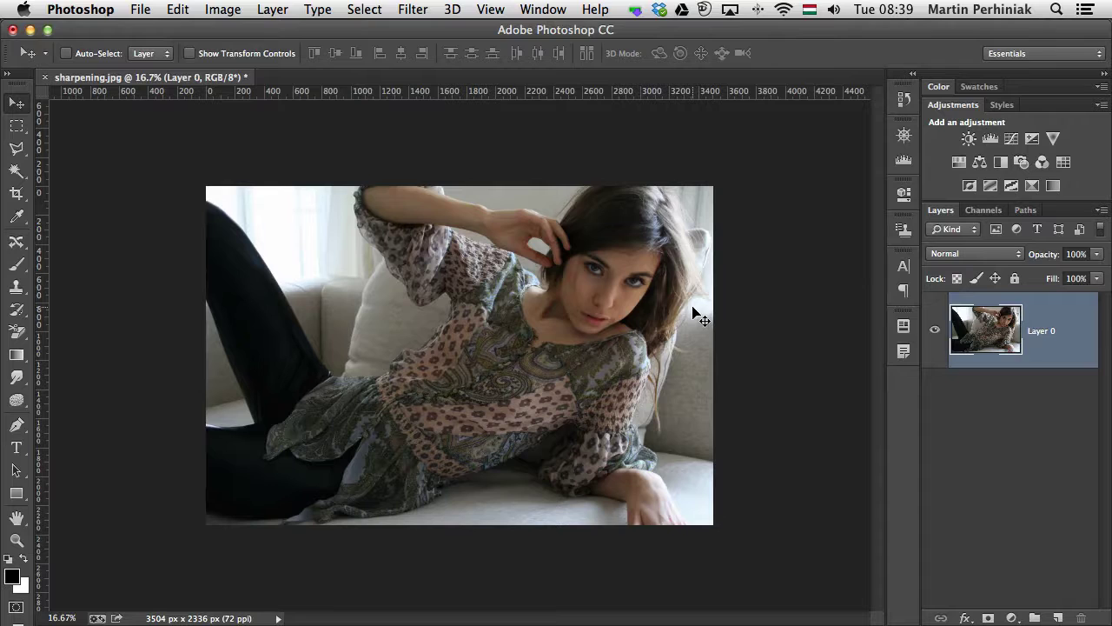
{"action": "left_click", "coordinate": [224, 10]}
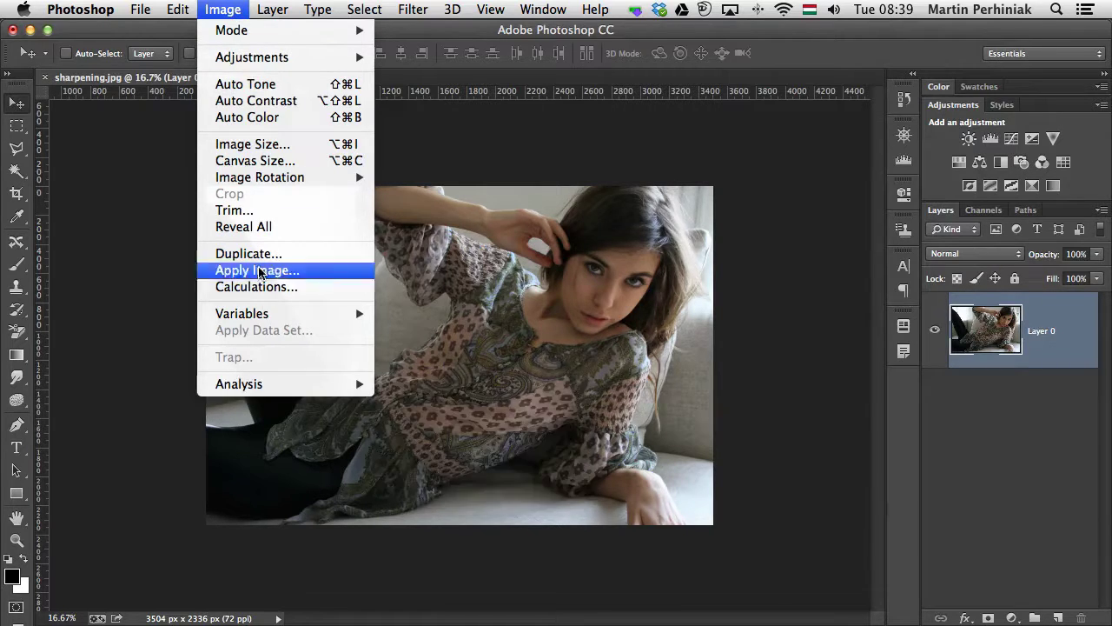
{"action": "mouse_move", "coordinate": [272, 59]}
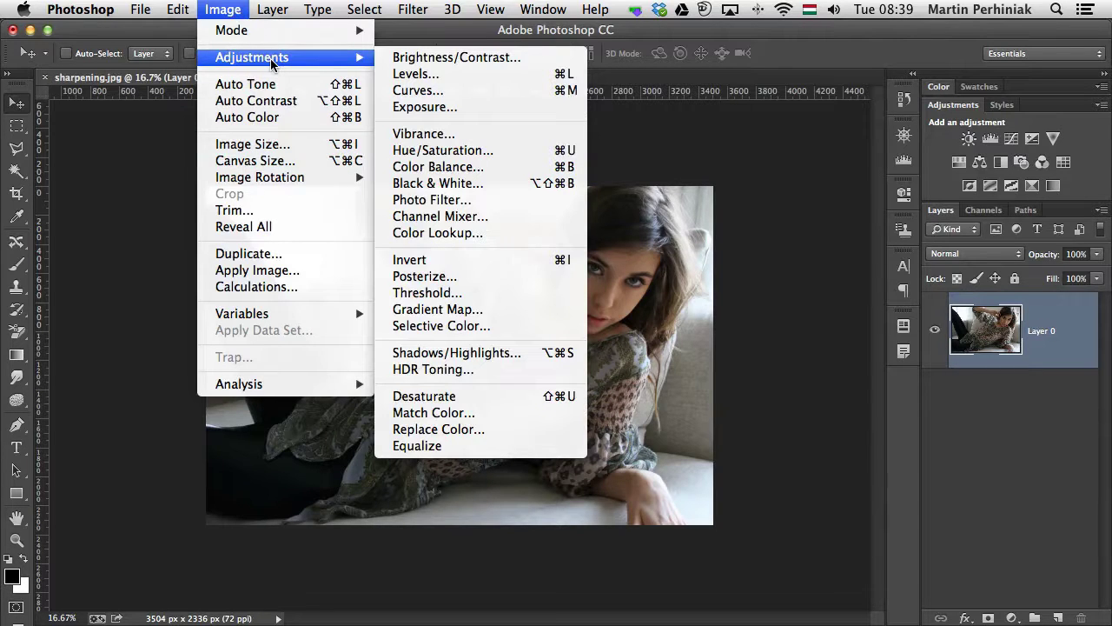
{"action": "left_click", "coordinate": [736, 154]}
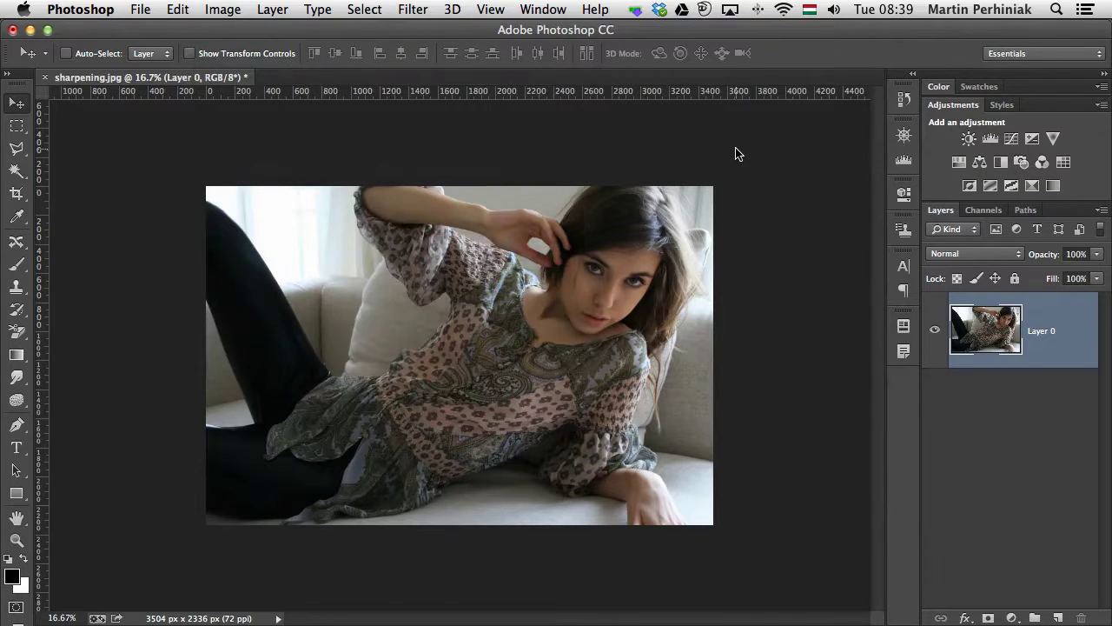
{"action": "key", "text": "super+equal"}
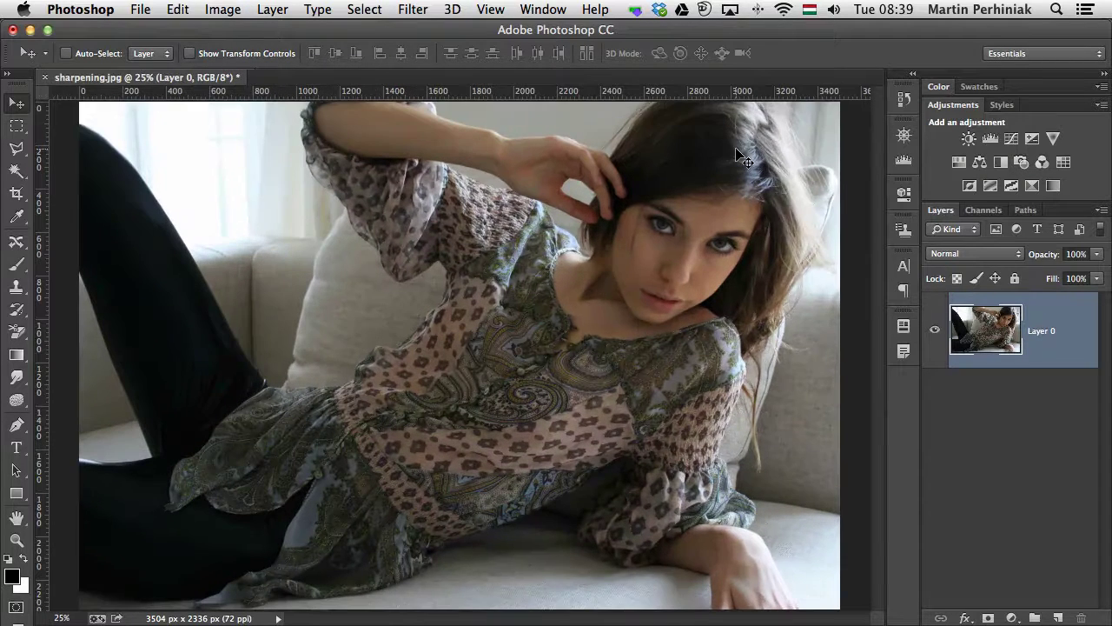